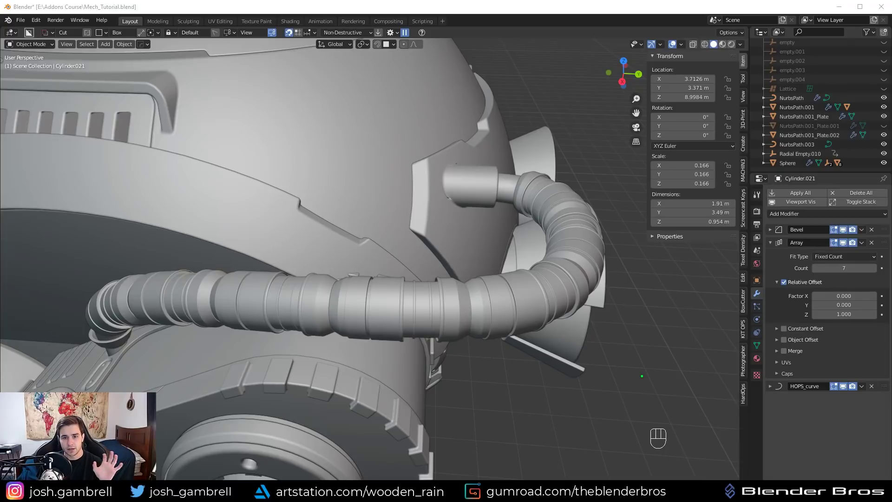
Temporarily hide the segmented hose to examine the plain pipe curve beneath it from several angles
scroll(562, 228, up, 1)
middle_drag(561, 228, 510, 230)
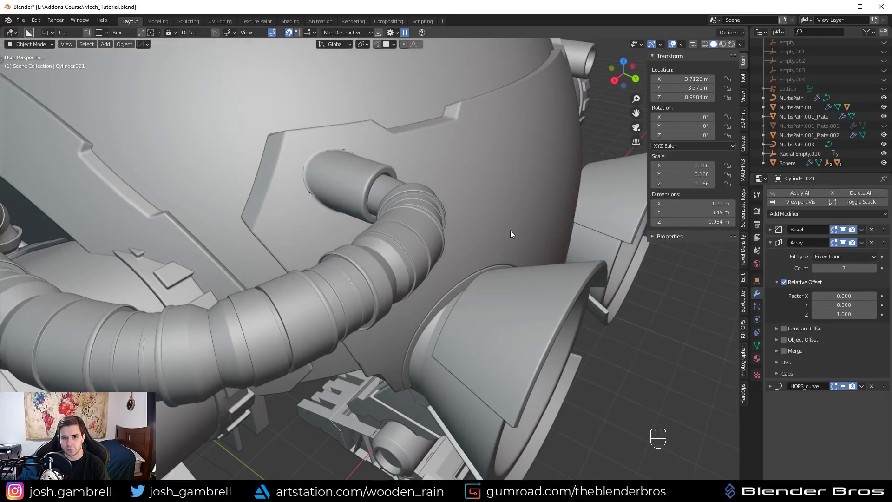
scroll(364, 245, down, 3)
key(h)
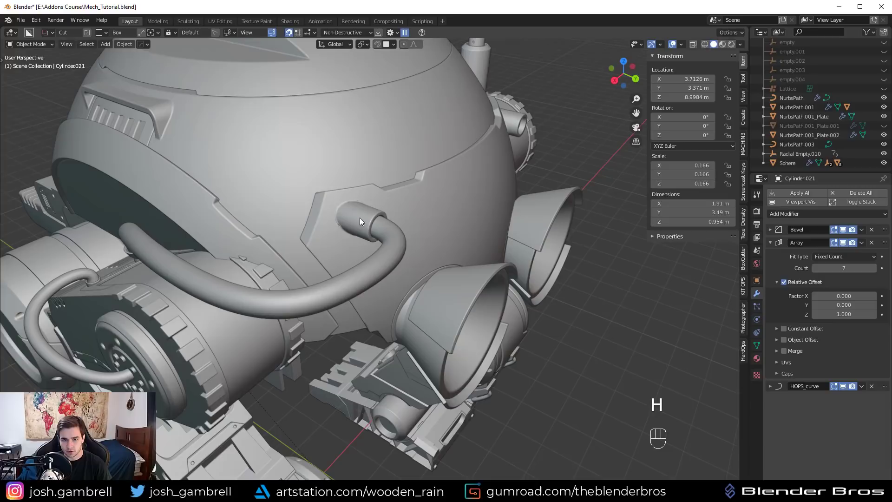
scroll(383, 261, up, 2)
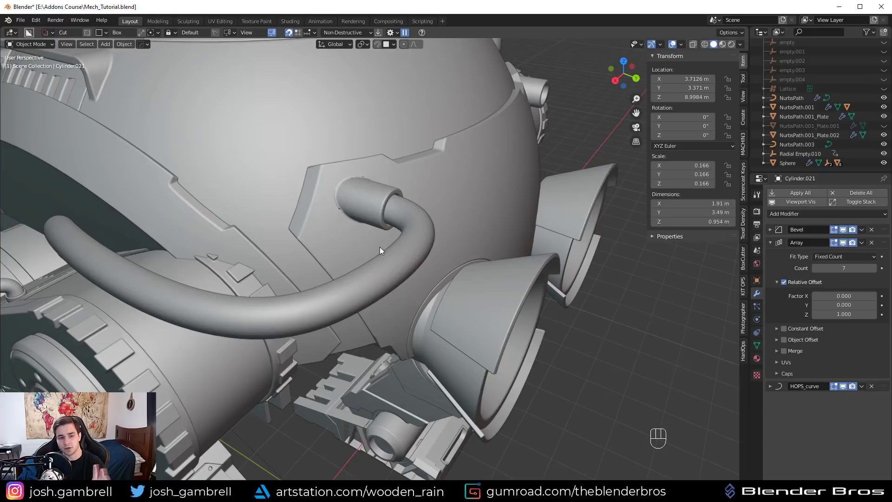
middle_drag(379, 247, 397, 249)
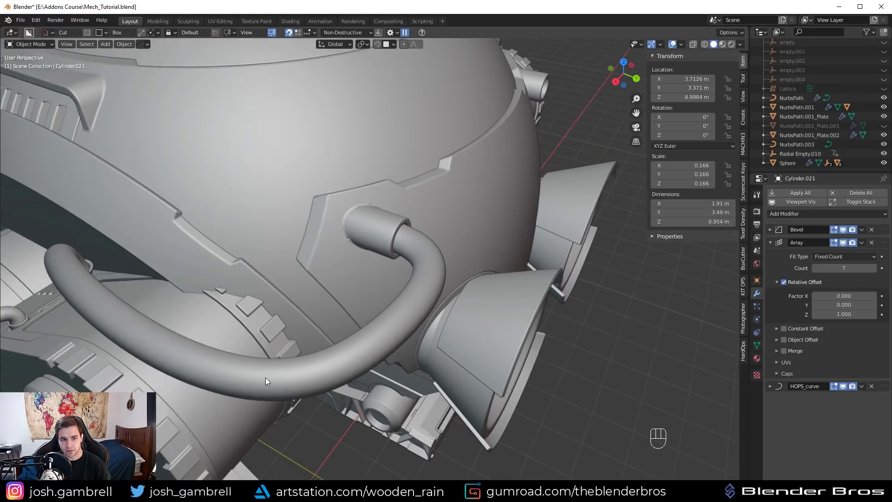
middle_drag(266, 377, 204, 336)
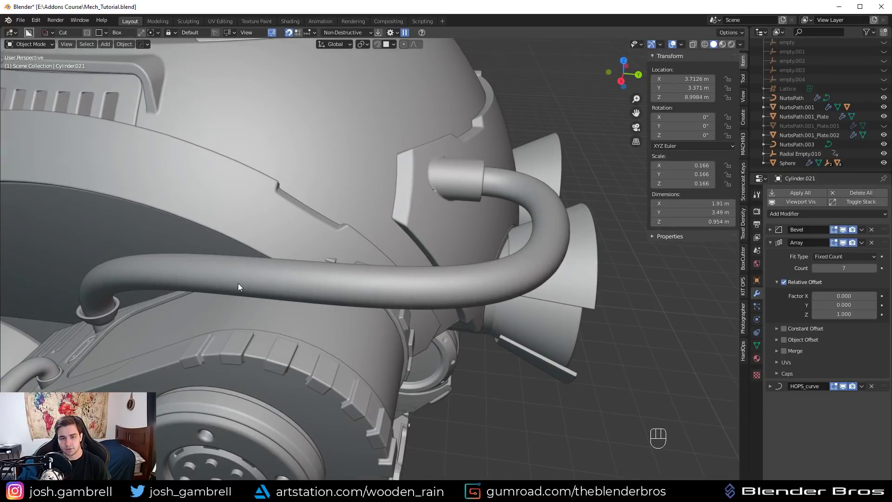
middle_drag(238, 283, 272, 278)
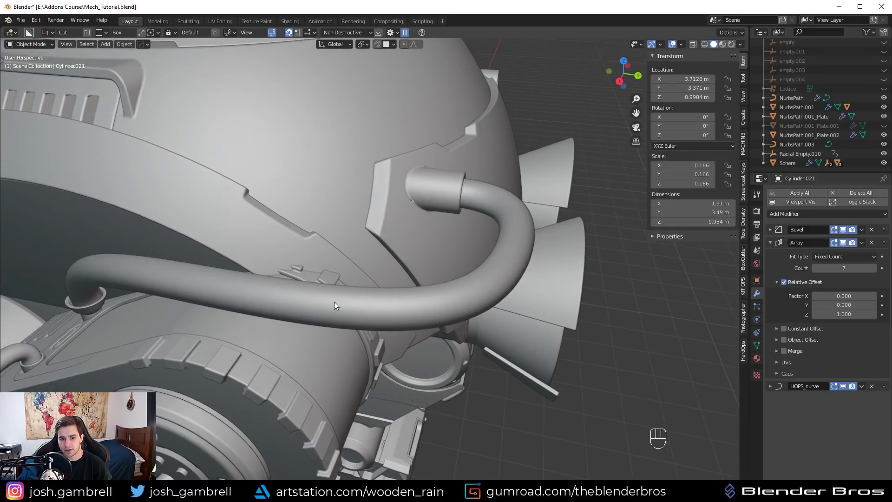
key(ctrl+z)
key(alt+a)
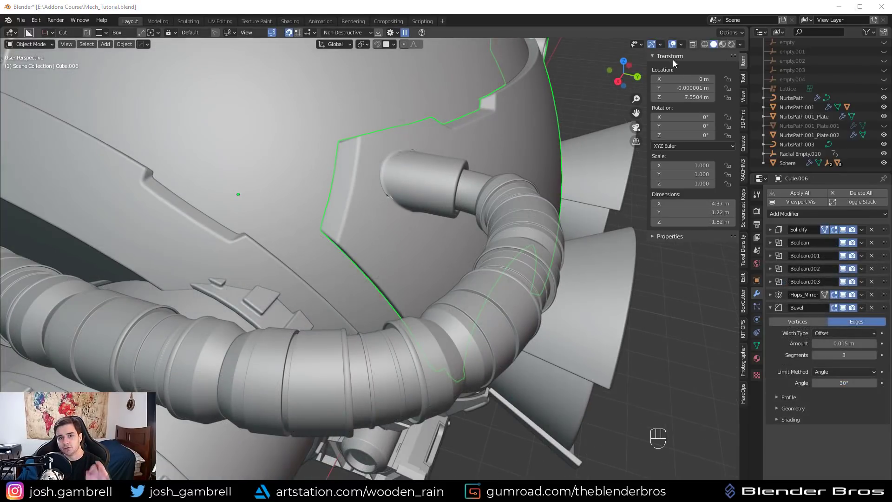
Examine the cylindrical connector where the hose meets the raised panel on the mech's dome
scroll(412, 129, up, 4)
middle_drag(412, 130, 409, 141)
scroll(408, 141, down, 2)
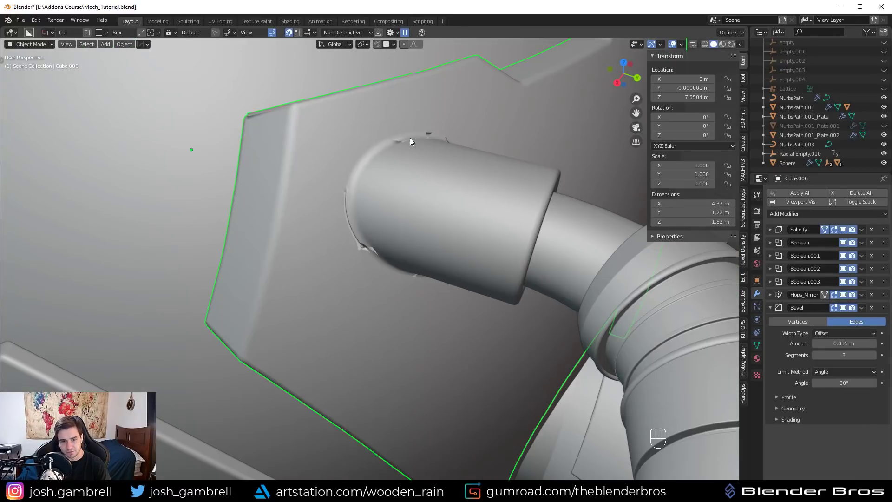
scroll(406, 184, down, 6)
scroll(407, 228, up, 2)
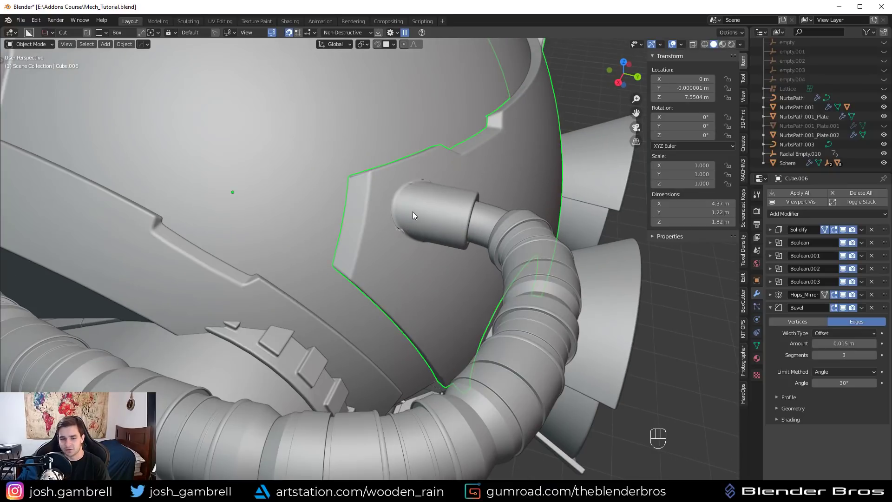
scroll(413, 214, down, 5)
middle_drag(463, 217, 476, 214)
scroll(424, 261, up, 3)
Hide the segmented hose Cylinder.021 that wraps around the pipe
click(430, 256)
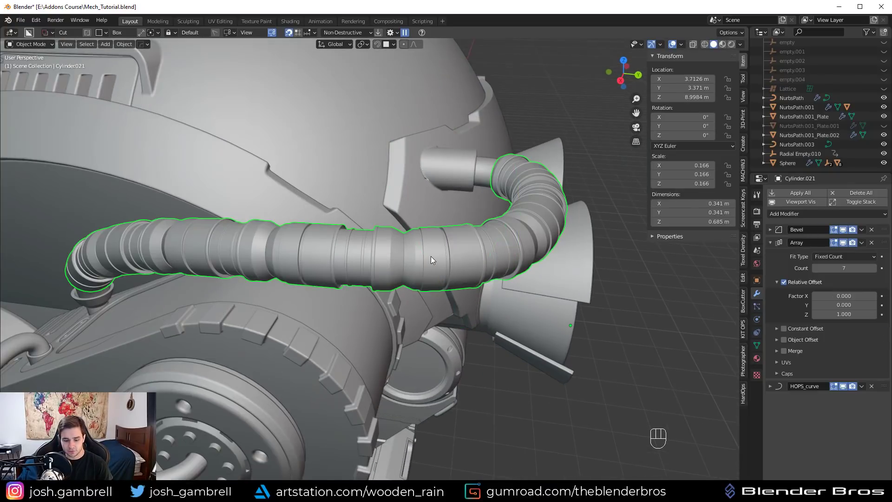
middle_drag(432, 259, 427, 259)
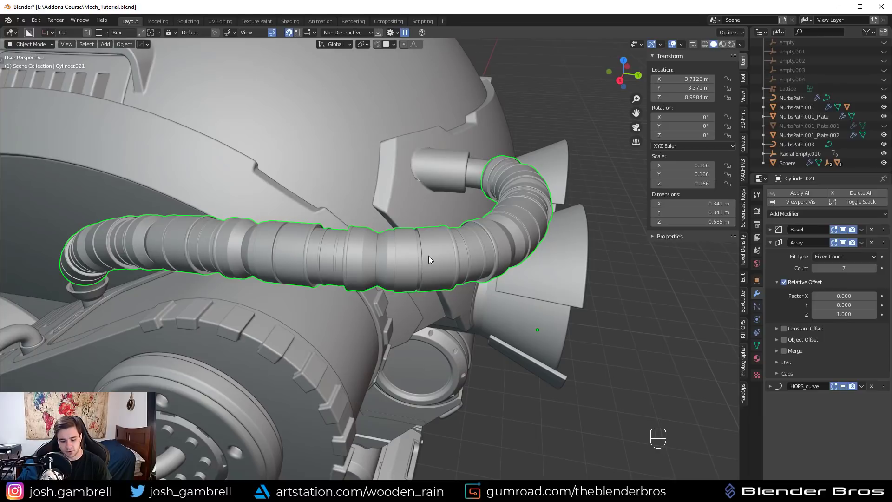
scroll(439, 251, up, 2)
scroll(447, 247, down, 5)
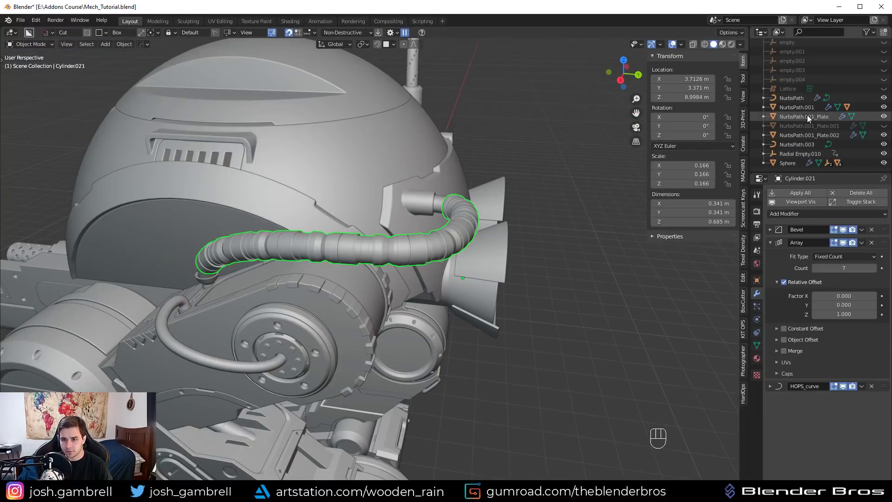
scroll(815, 117, up, 4)
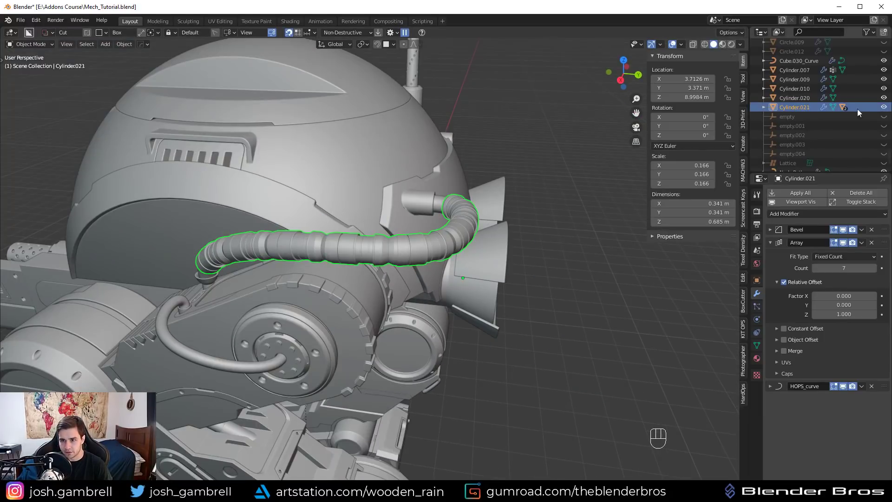
click(884, 108)
Examine the control points of the plain pipe curve that runs from the dome to the leg
middle_drag(409, 205, 418, 207)
click(422, 247)
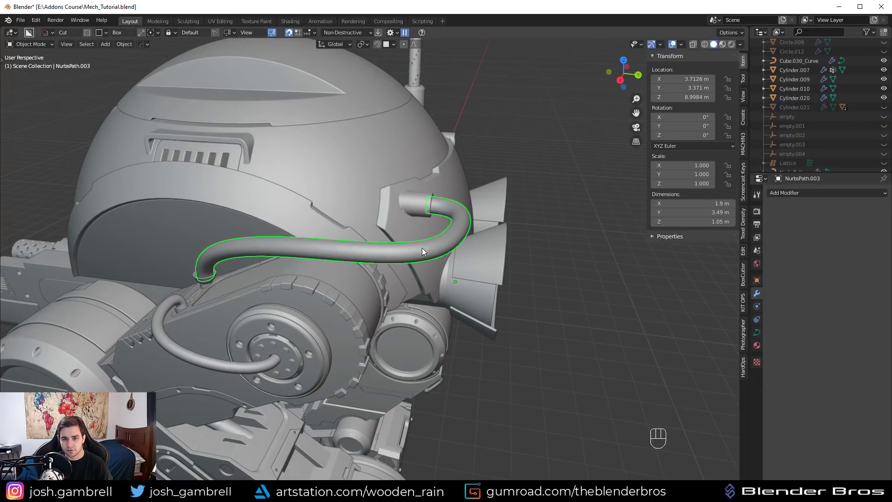
middle_drag(422, 247, 437, 241)
key(Tab)
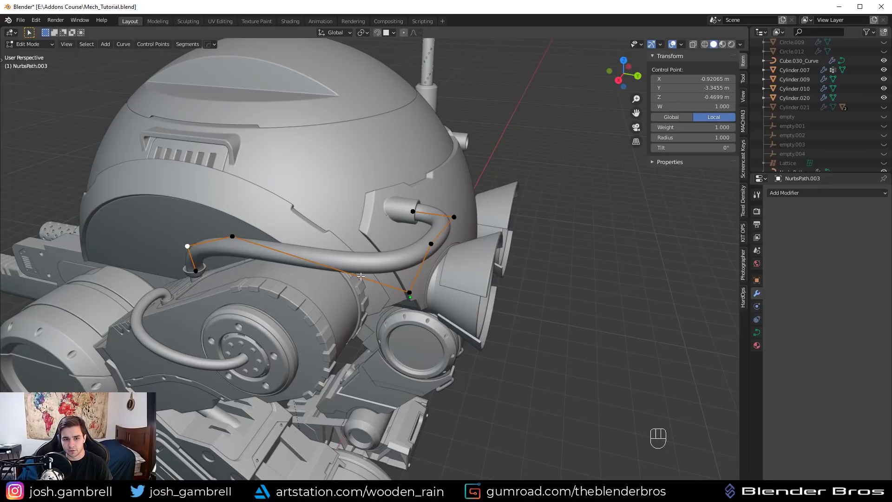
key(Tab)
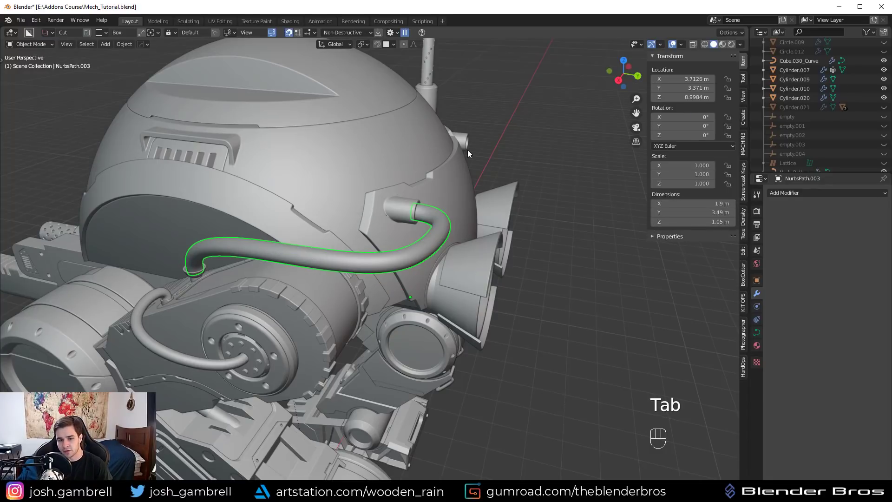
In right orthographic view, add a 64-vertex cylinder and move it about 4.7 m along Y, away from the mech's foot
key(KP_3)
key(KP_5)
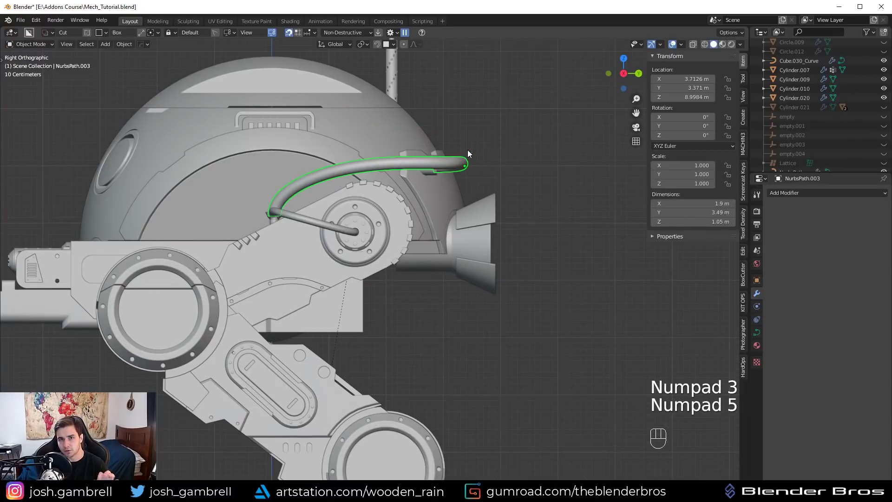
scroll(467, 150, down, 3)
shift+middle_drag(453, 257, 396, 221)
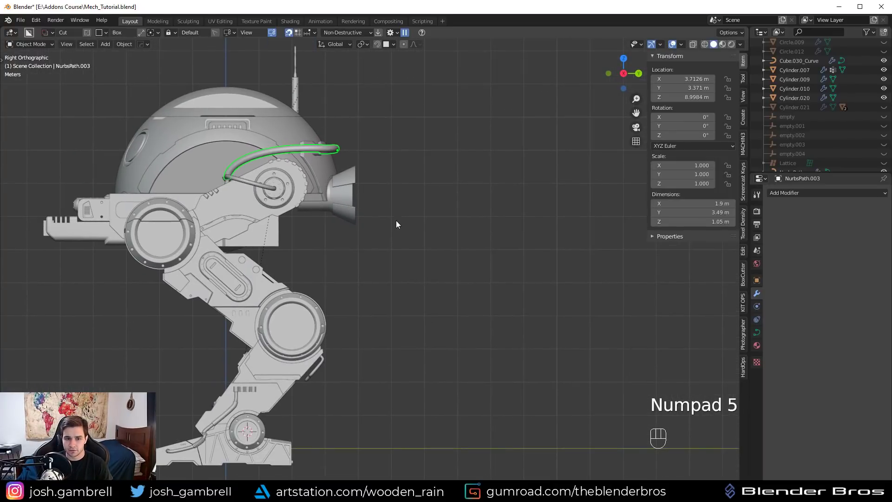
key(alt+a)
scroll(414, 246, up, 2)
key(shift+a)
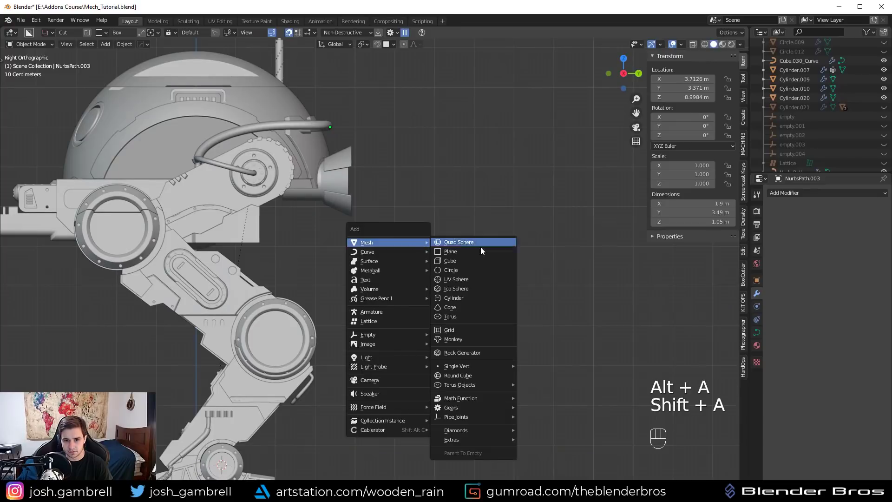
click(457, 300)
key(g)
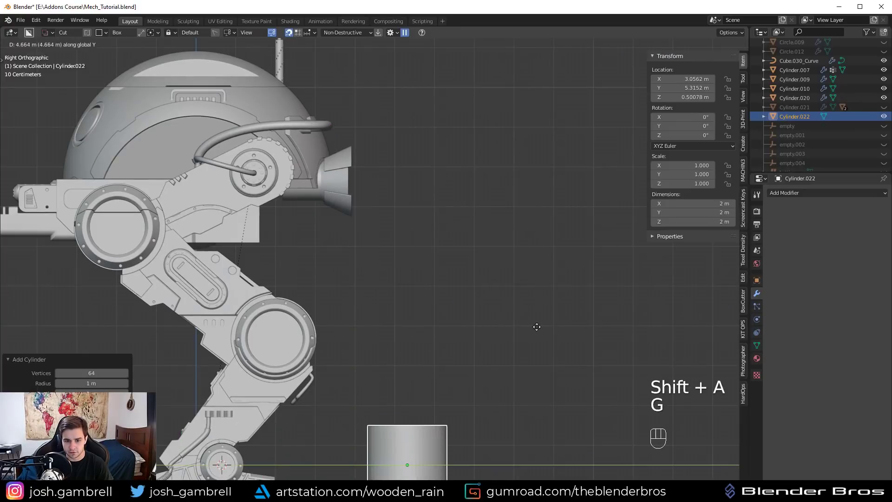
click(535, 325)
Sharpen the new cylinder with the HardOps Sharpen operation
shift+middle_drag(535, 326, 478, 241)
scroll(501, 314, up, 5)
shift+middle_drag(502, 315, 427, 170)
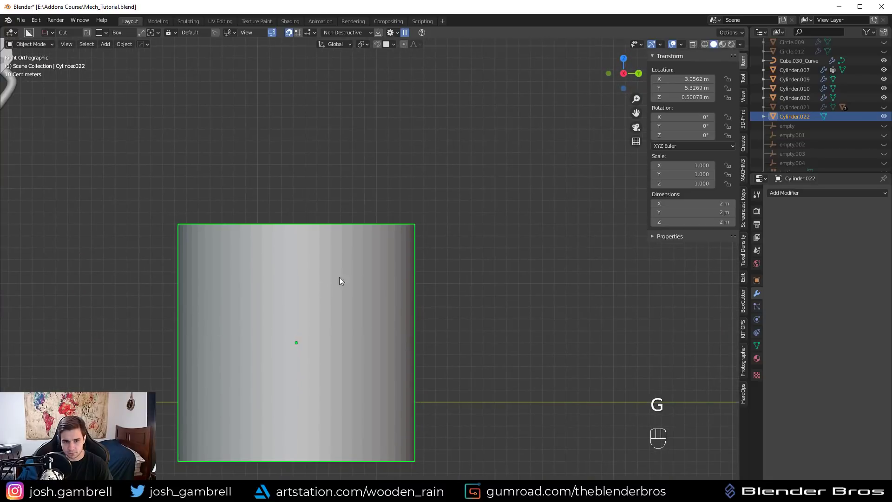
key(q)
click(349, 245)
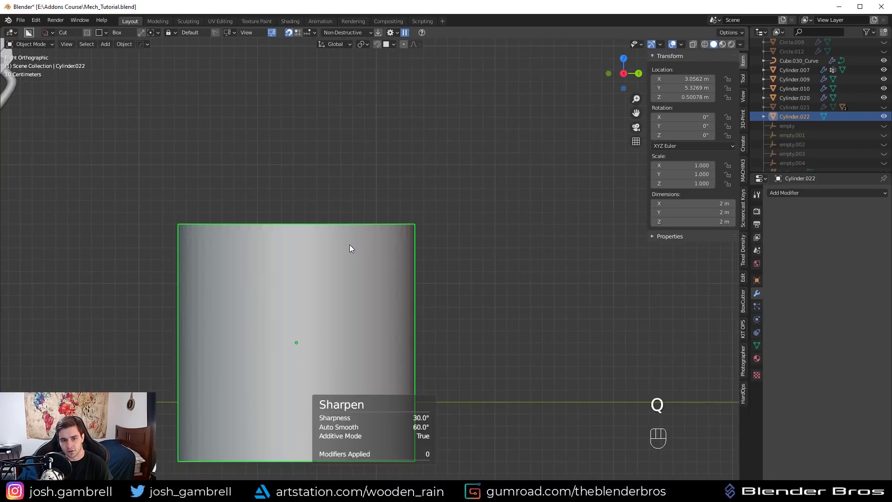
Bevel the rims of the cylinder's top and bottom caps by about 0.197 m with one segment
middle_drag(338, 241, 339, 240)
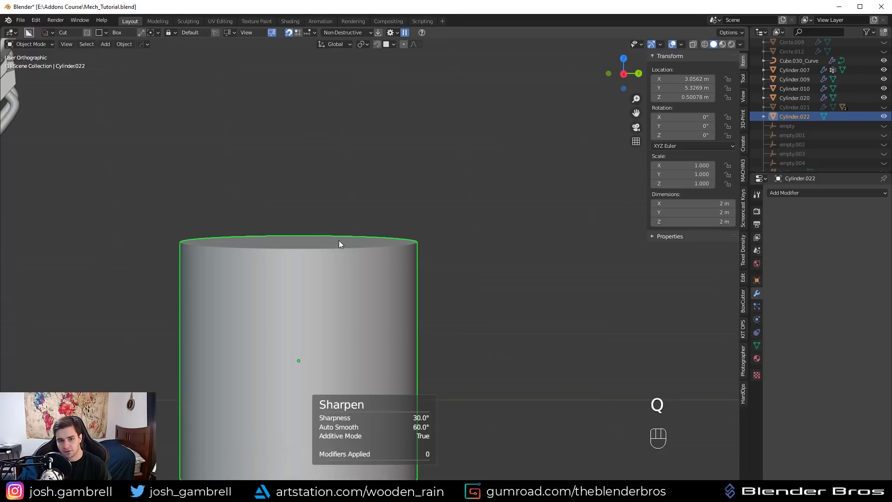
key(Tab)
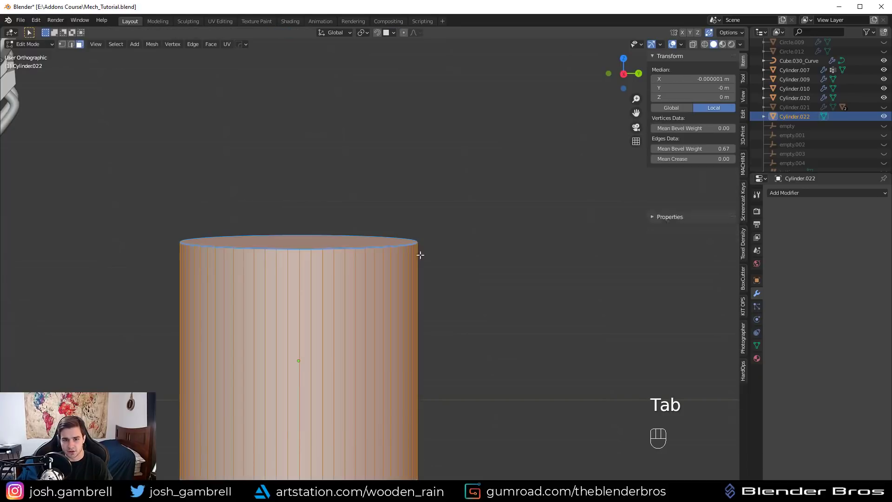
click(313, 246)
shift+middle_drag(362, 275, 343, 253)
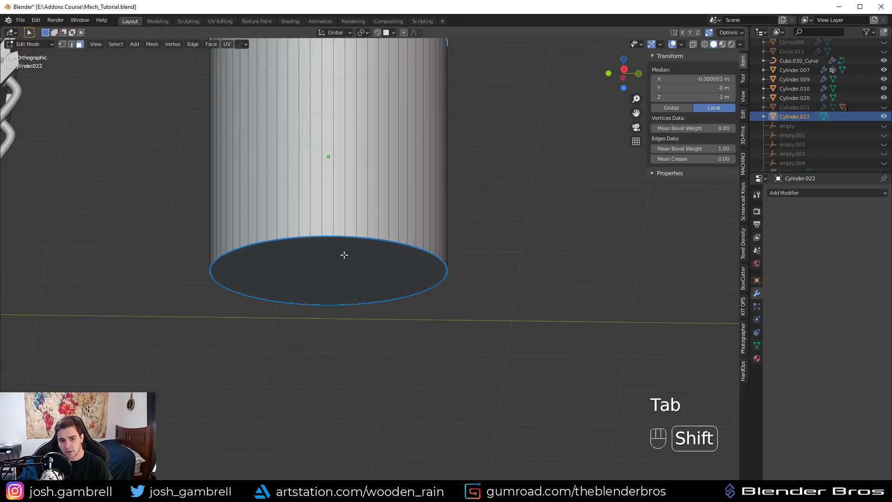
shift+click(343, 253)
key(KP_3)
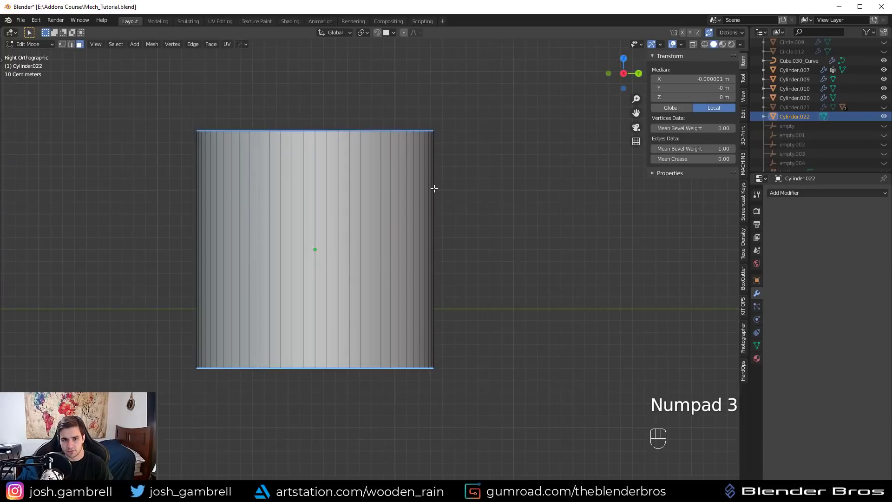
key(ctrl+b)
click(472, 217)
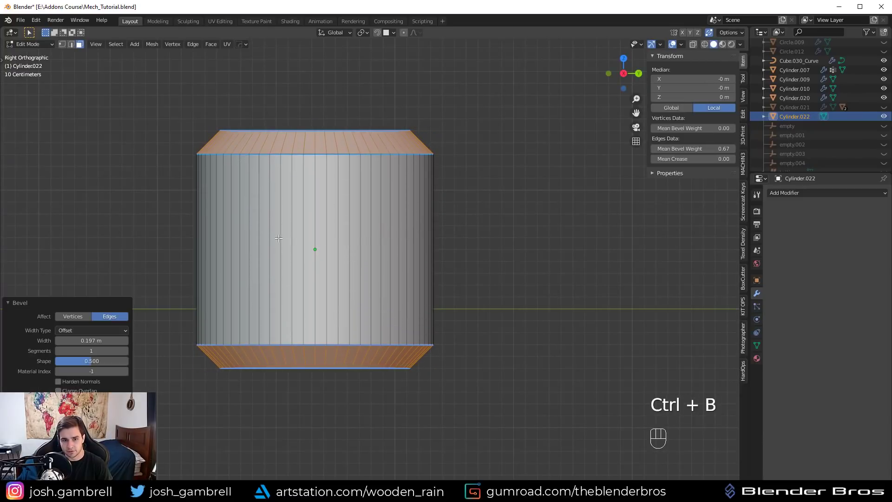
Add an edge loop around the cylinder about 0.37 m above its centre and bevel it
key(ctrl+r)
click(282, 232)
click(398, 221)
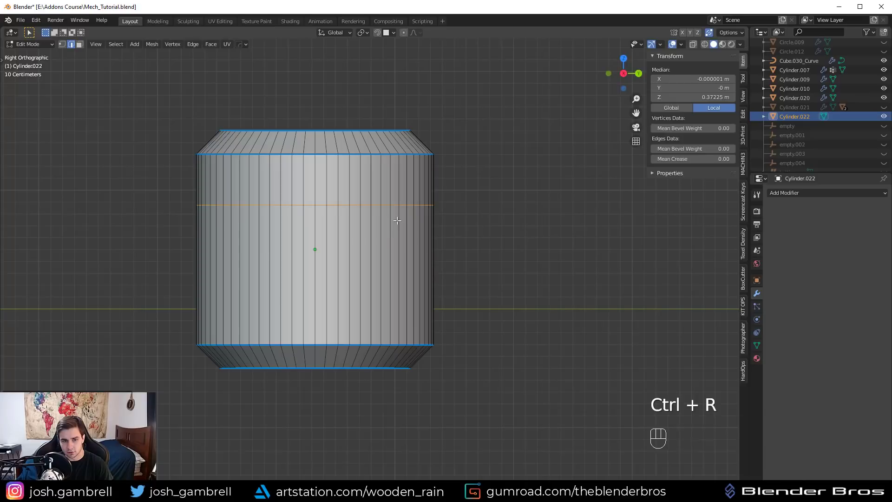
key(ctrl+b)
click(408, 219)
key(q)
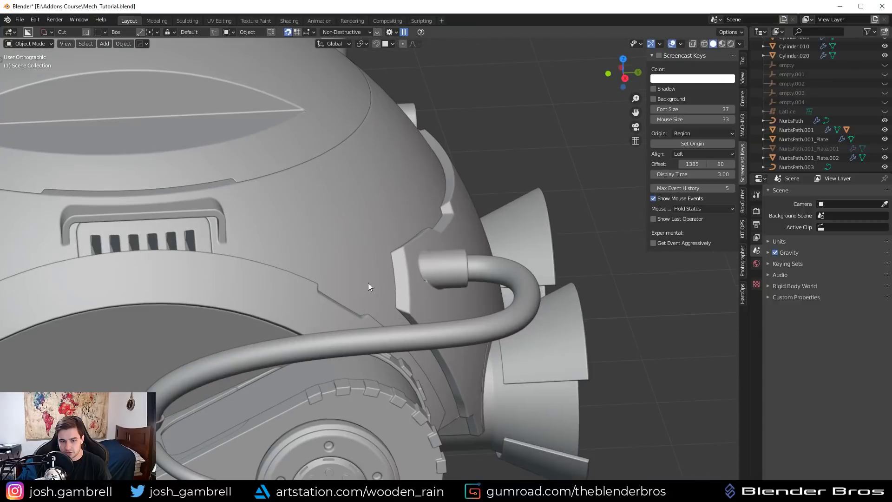
In right orthographic view, add a new cylinder mesh with 64 vertices
middle_drag(346, 343, 401, 196)
key(KP_3)
scroll(409, 337, down, 1)
scroll(408, 331, down, 3)
scroll(464, 253, down, 2)
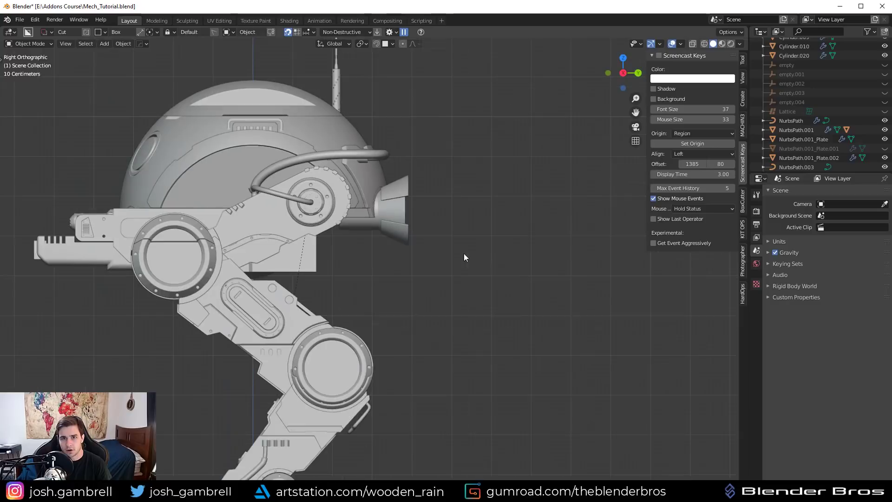
scroll(352, 158, up, 3)
scroll(352, 158, down, 1)
key(shift+a)
mouse_move(397, 211)
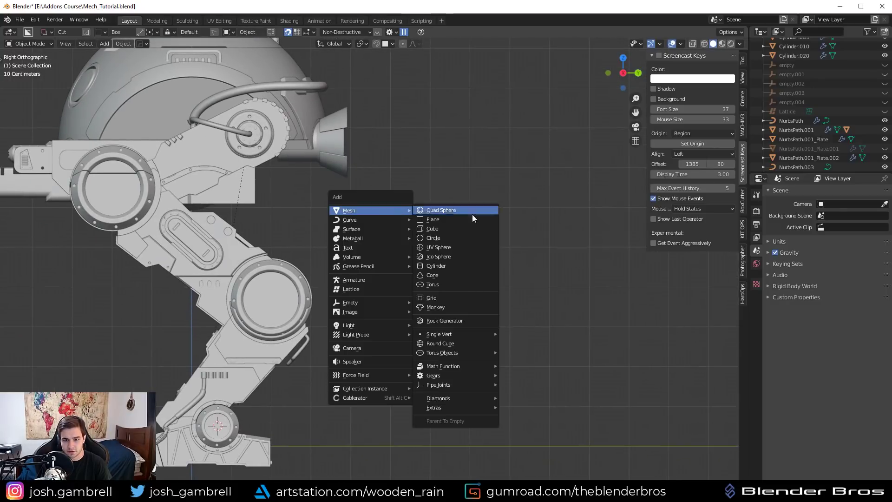
click(448, 267)
scroll(353, 323, up, 2)
click(94, 375)
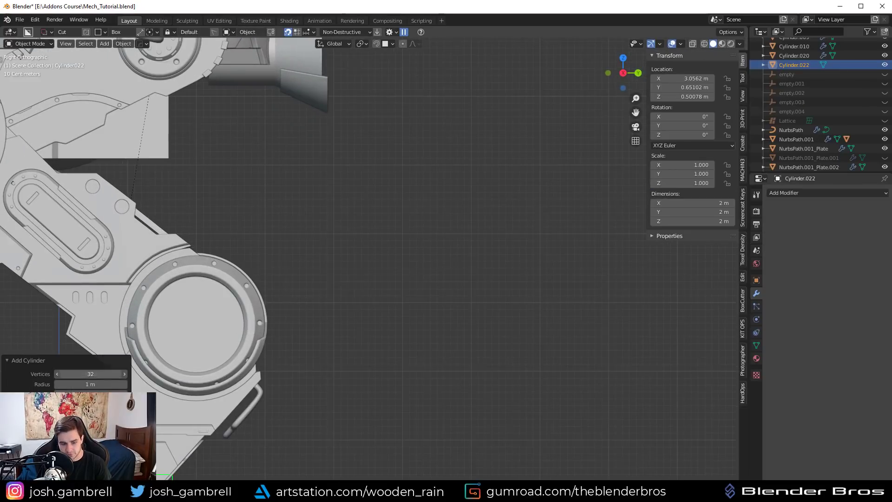
text(64)
key(Return)
Sharpen the cylinder with HardOps and move it about 3.4 m along Y, clear of the mech's foot
shift+middle_drag(326, 203, 337, 120)
key(q)
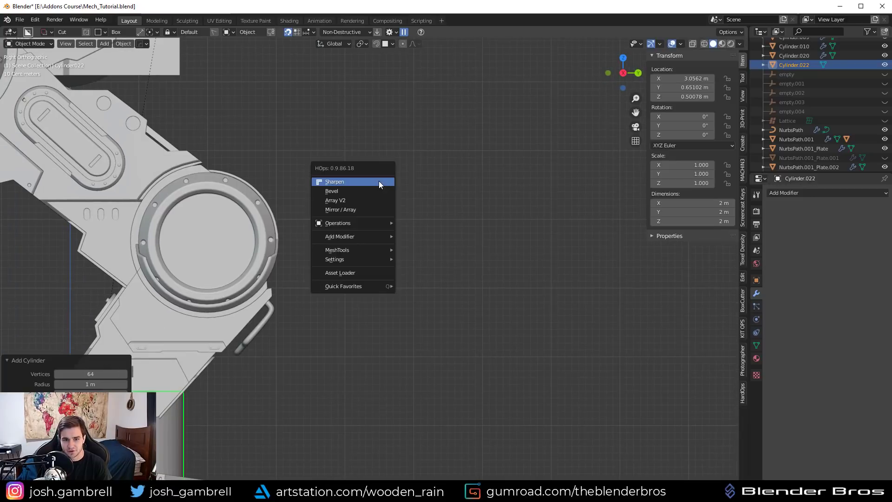
click(378, 182)
key(g)
key(y)
click(515, 307)
Bevel the rims of the cylinder's top and bottom caps by about 0.167 m with one segment
key(Tab)
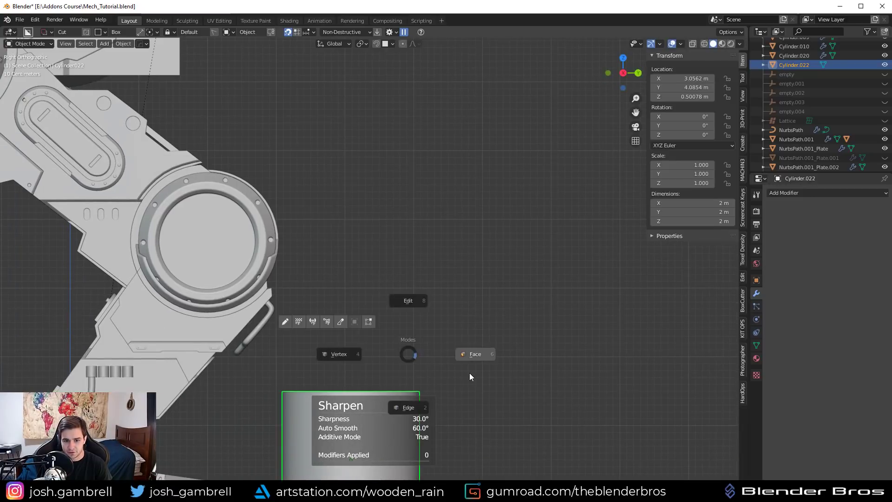
click(483, 356)
middle_drag(465, 358, 460, 372)
click(353, 440)
shift+middle_drag(353, 441, 356, 218)
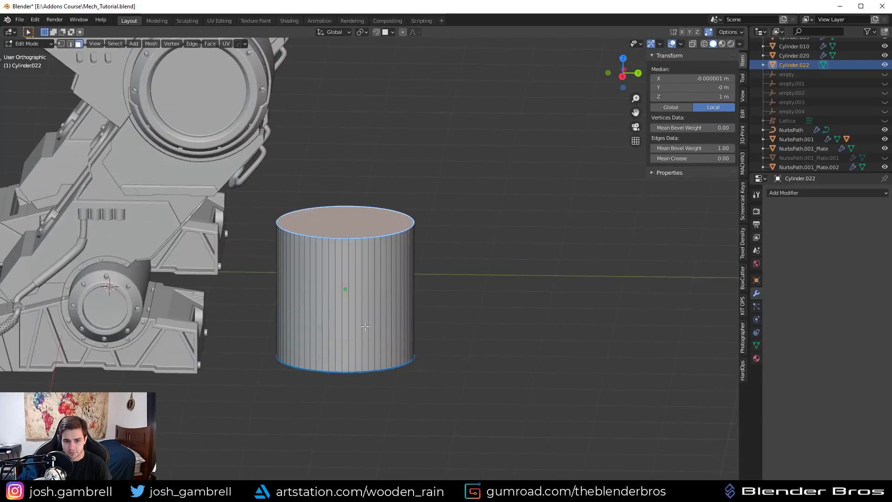
middle_drag(368, 274, 369, 228)
shift+click(369, 227)
key(KP_3)
scroll(371, 226, up, 3)
key(ctrl+b)
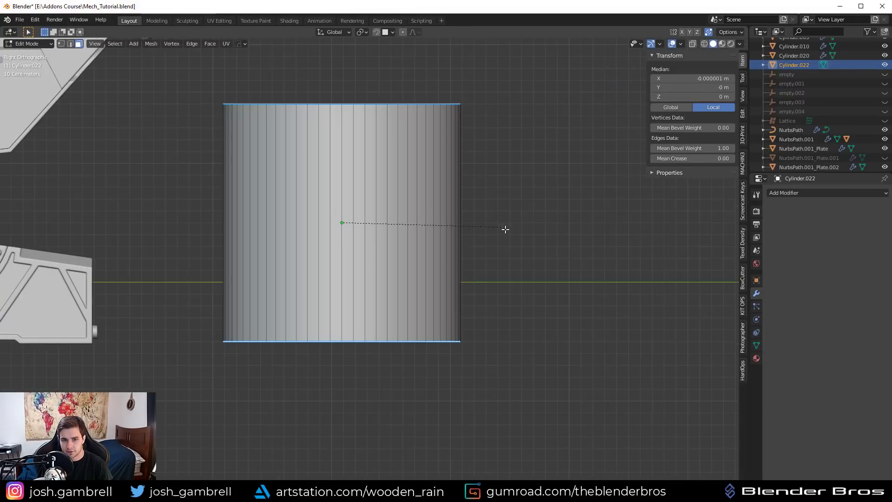
click(520, 239)
Add an edge loop around the cylinder about 0.33 m above its centre and bevel it to a width of about 0.0367 m
key(ctrl+r)
click(296, 206)
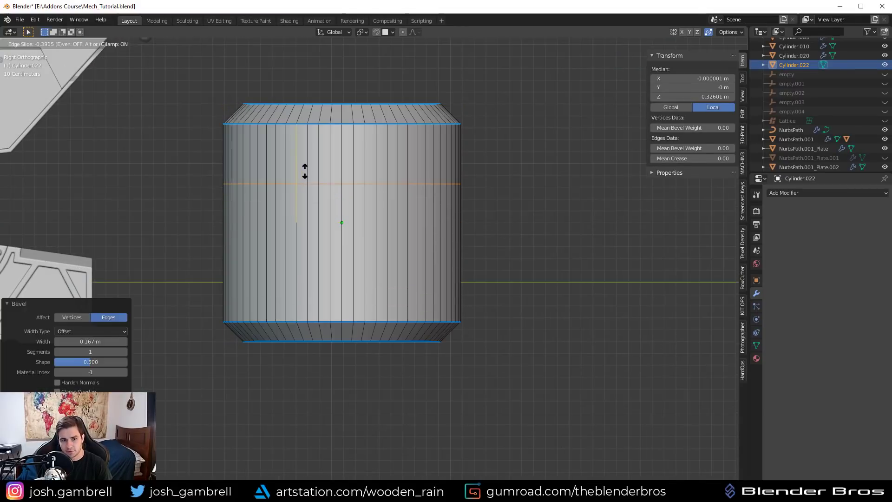
click(308, 173)
key(ctrl+b)
click(428, 261)
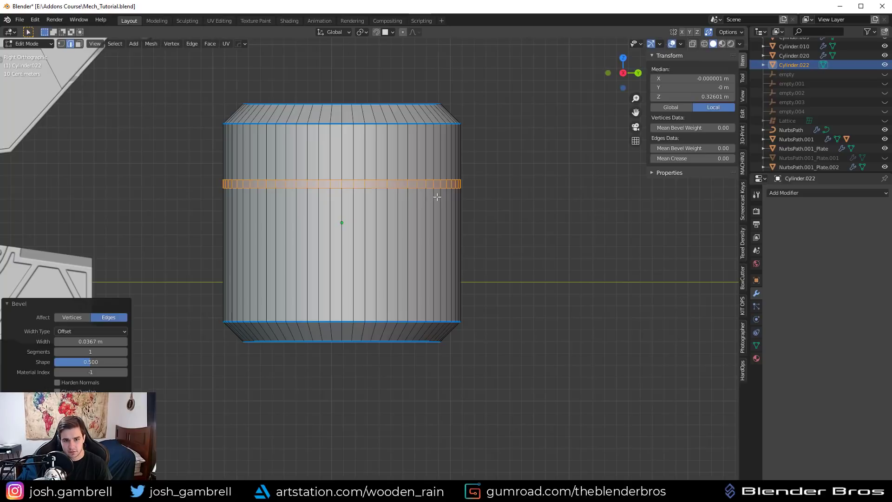
Sink the narrow beveled band into the cylinder as a groove with HardOps Panel Face in Entrench mode
key(q)
click(430, 265)
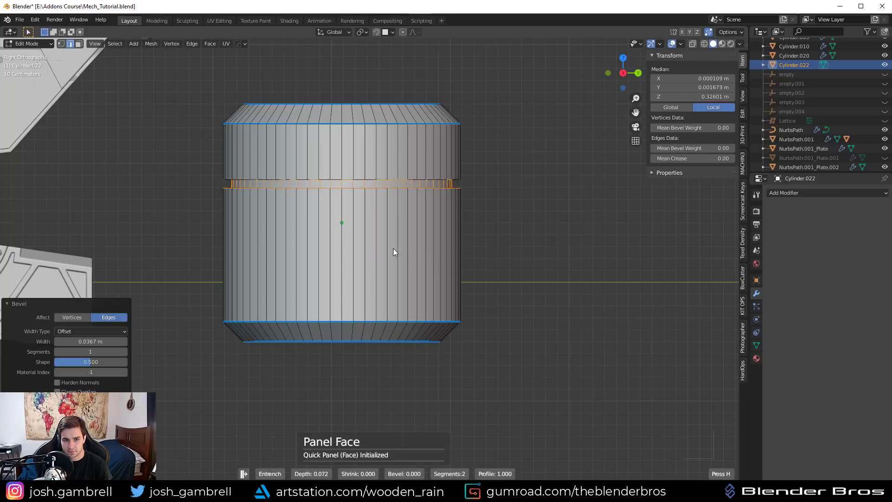
click(376, 239)
middle_drag(376, 238, 375, 261)
scroll(374, 263, up, 2)
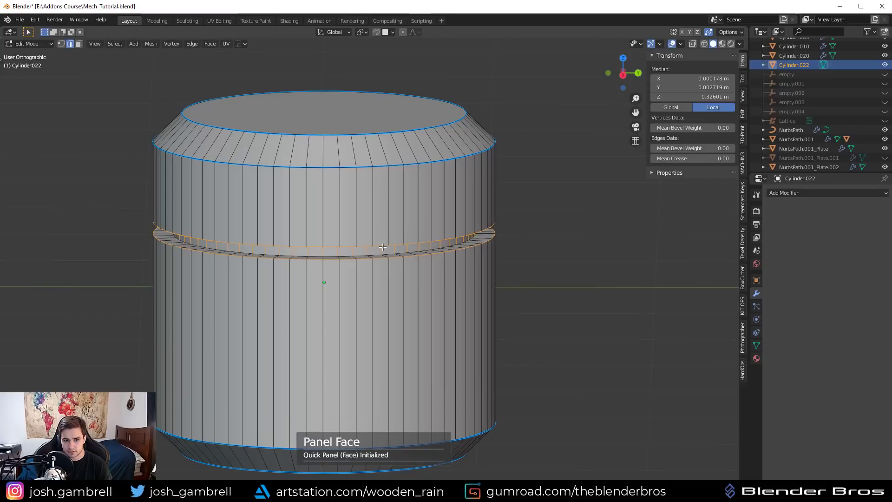
Add a HardOps bevel modifier of about 0.023 m with three segments and a 30° angle limit to the cylinder
key(Tab)
key(q)
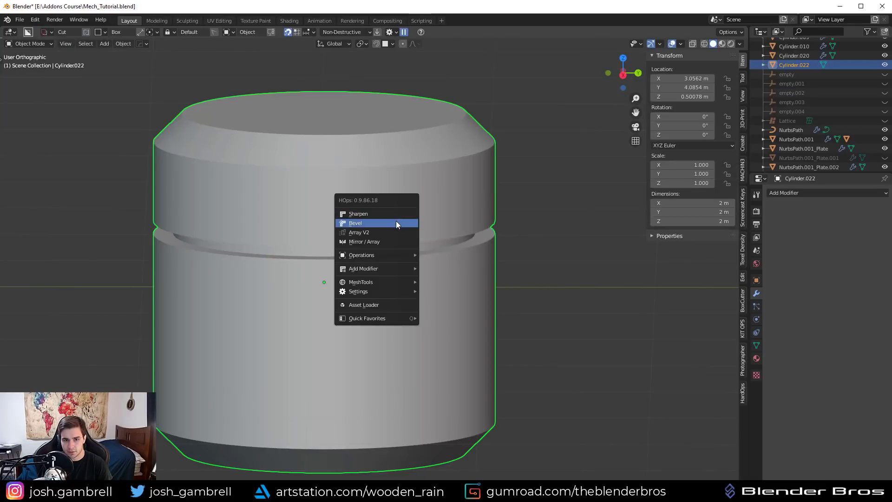
click(396, 222)
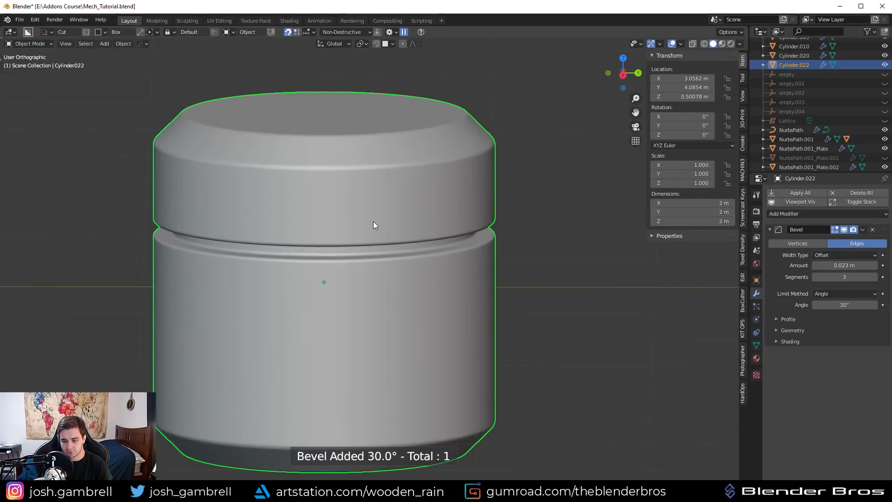
click(375, 225)
In right orthographic view, add an edge loop about 0.35 m below the cylinder's centre and bevel it by about 0.28 m
key(KP_3)
key(Tab)
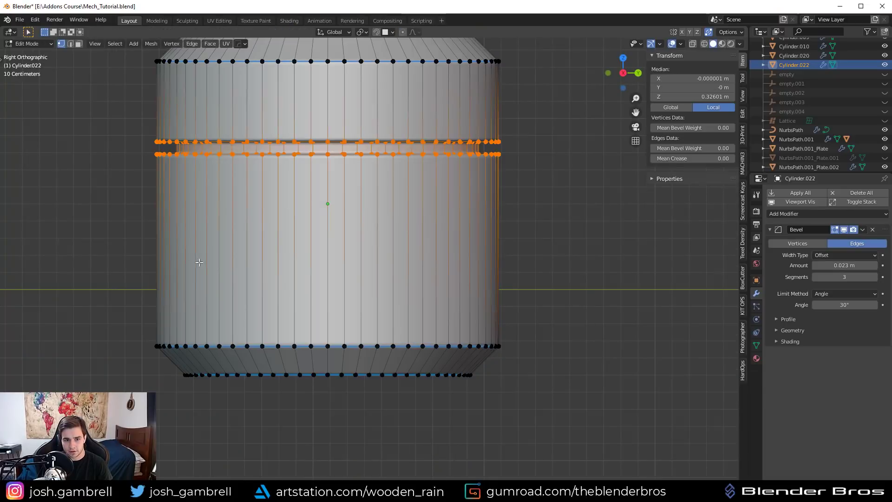
click(181, 269)
click(184, 278)
key(ctrl+b)
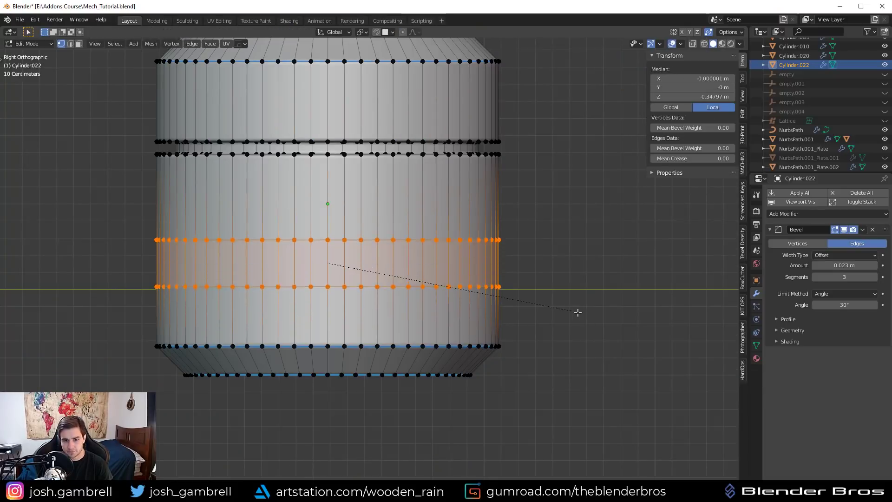
click(596, 317)
Extract the wide band's boundary loops with HardOps Curve/Extract as two rounded rings about 2.08 m across
key(q)
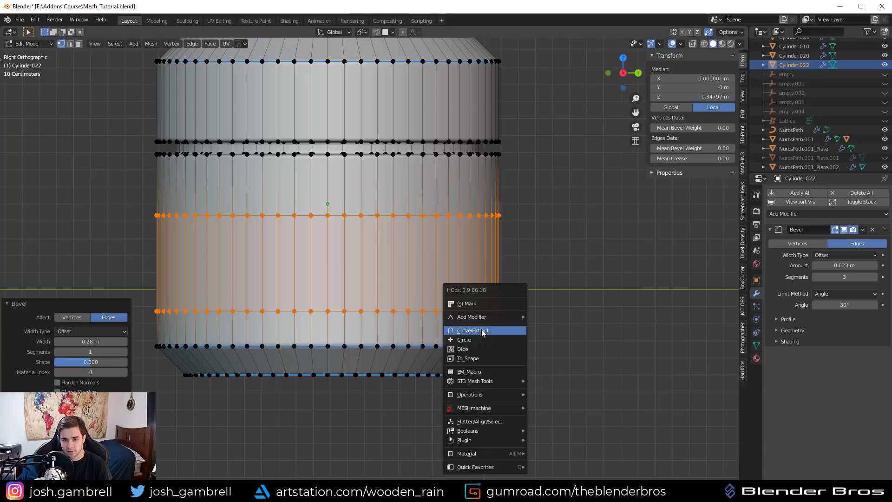
click(483, 330)
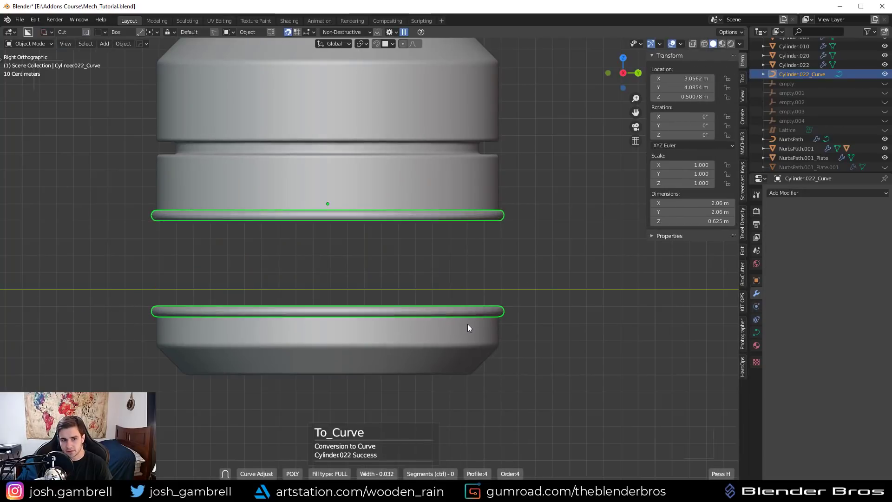
click(462, 322)
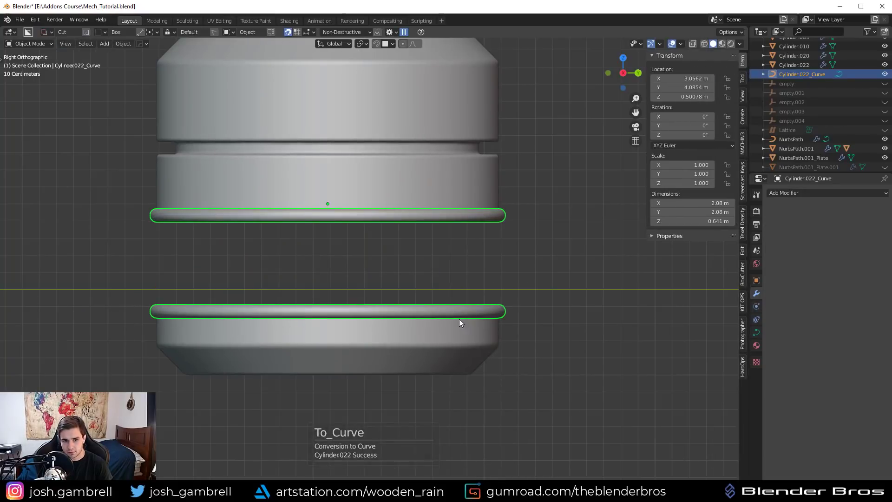
Fill the two open edge loops on either side of the cylinder's gap with faces
click(384, 188)
key(Tab)
middle_drag(389, 193, 344, 160)
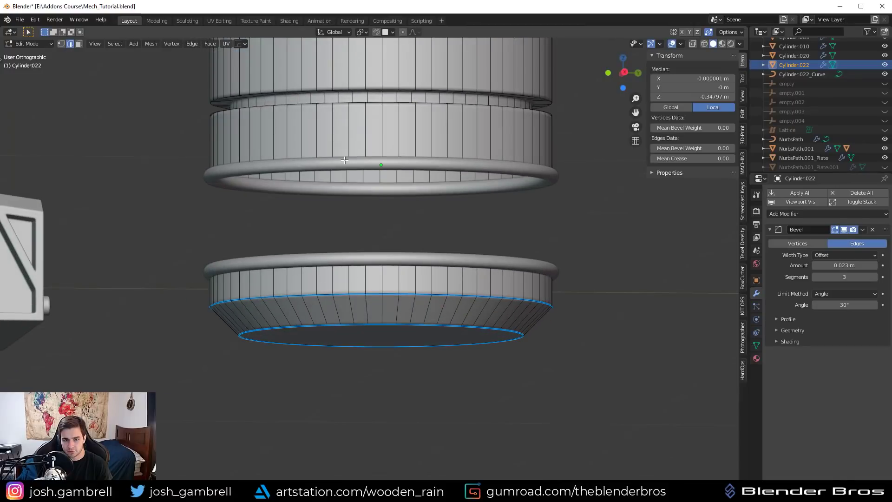
key(z)
click(302, 294)
alt+shift+click(324, 266)
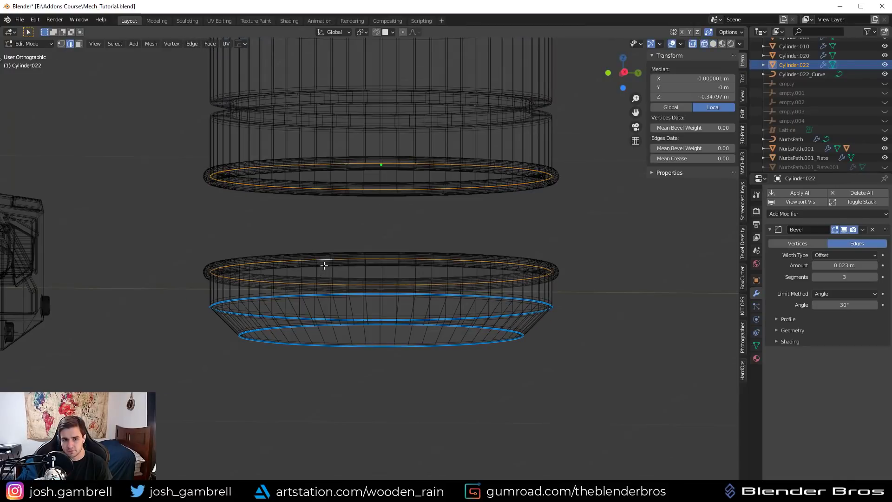
key(f)
key(z)
click(407, 235)
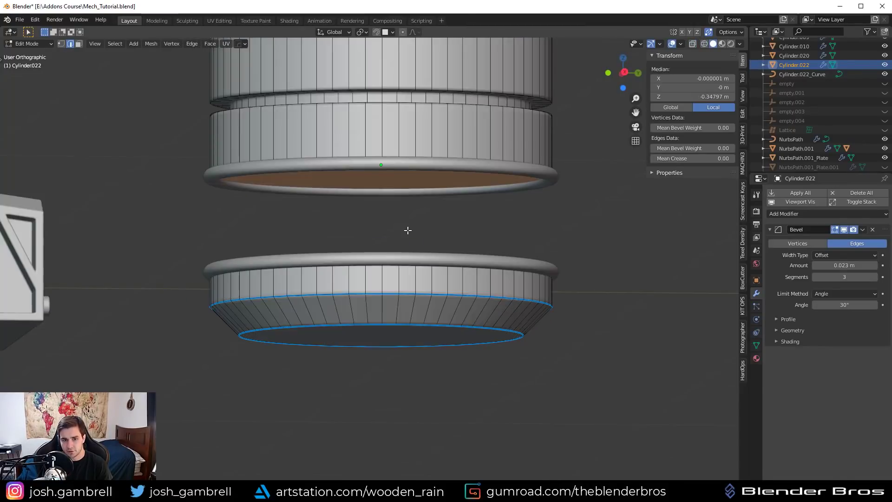
Inset both new faces slightly and bridge their edge loops to form a narrower core across the gap
middle_drag(406, 230, 401, 253)
scroll(419, 279, up, 4)
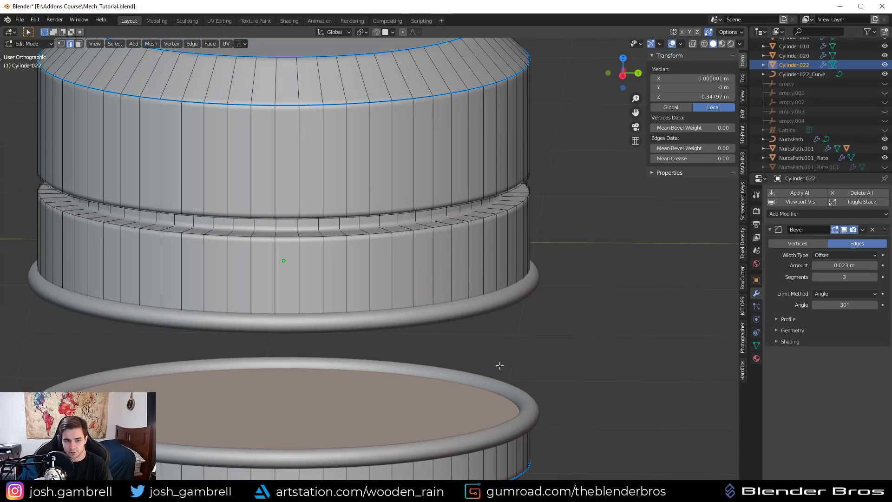
key(i)
drag(494, 363, 474, 359)
click(474, 358)
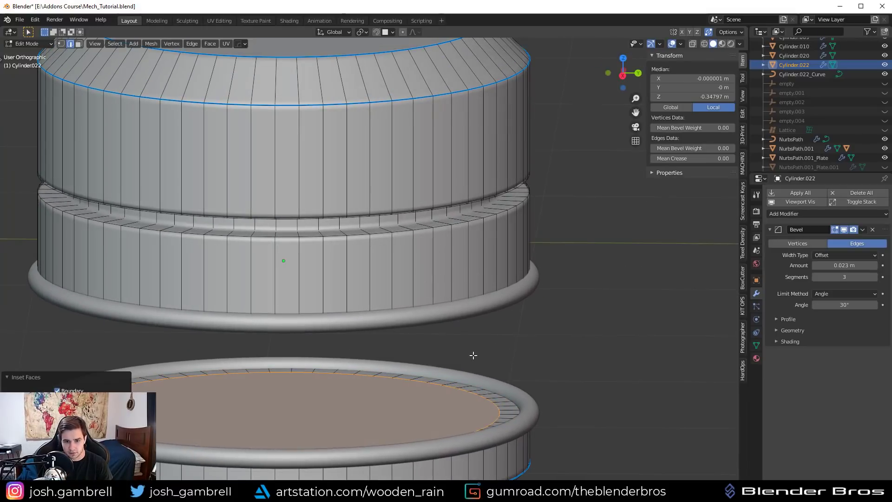
right_click(428, 335)
click(440, 242)
shift+middle_drag(319, 372, 422, 289)
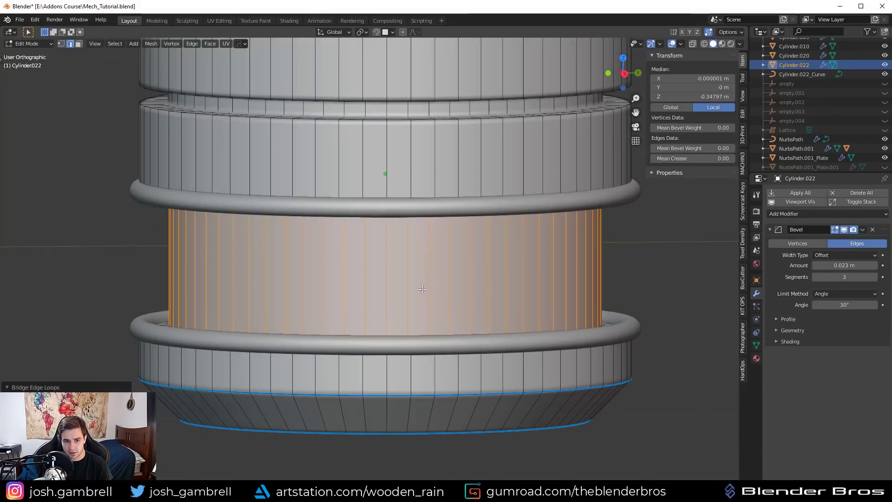
Add two edge loops around the narrow core and scale them apart along Z toward the rings
scroll(422, 289, up, 3)
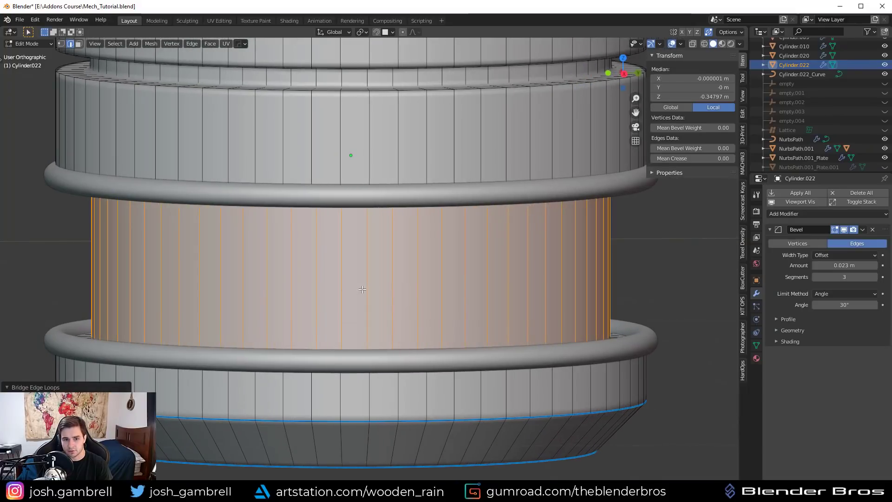
key(ctrl+r)
scroll(249, 279, up, 1)
click(250, 279)
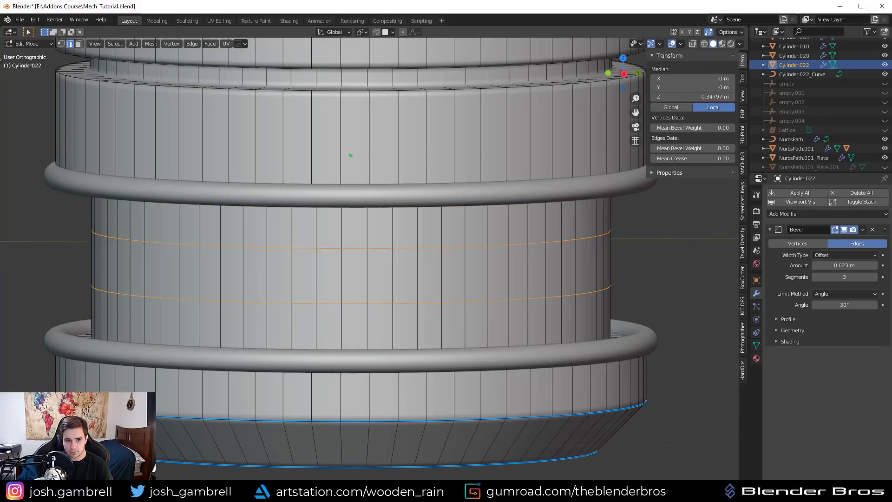
key(z)
click(560, 323)
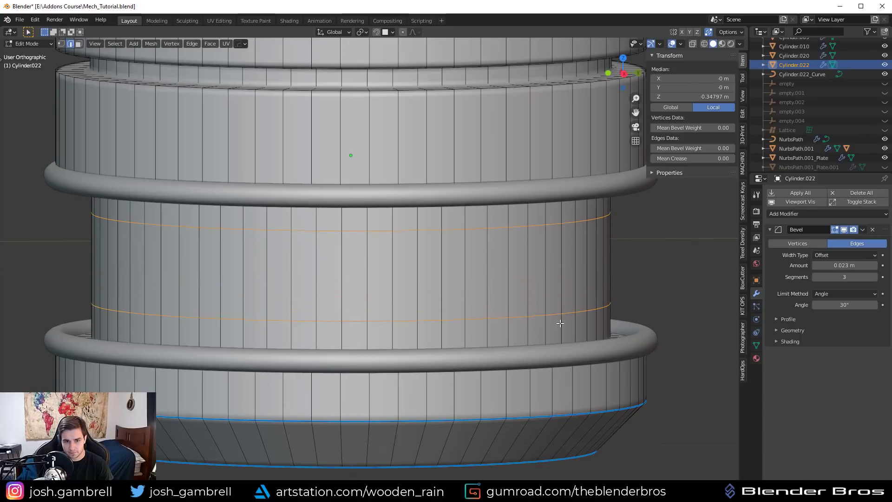
Bevel both core loops by about 0.0169 m and raise the bands into ridges with HardOps Panel Face at about -0.041 depth
key(ctrl+b)
click(566, 328)
key(q)
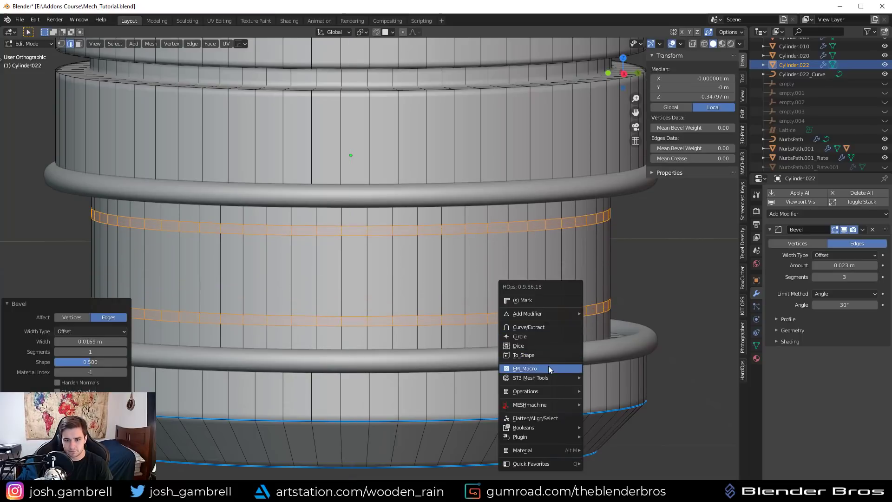
click(549, 366)
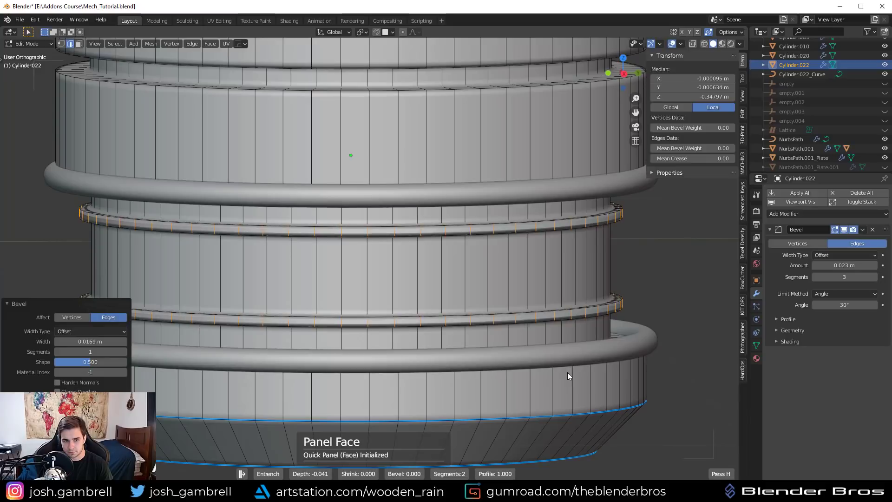
click(568, 372)
Set the cylinder's bevel modifier to about 0.009 m with HardOps Bevel
key(Tab)
click(564, 308)
key(q)
click(552, 301)
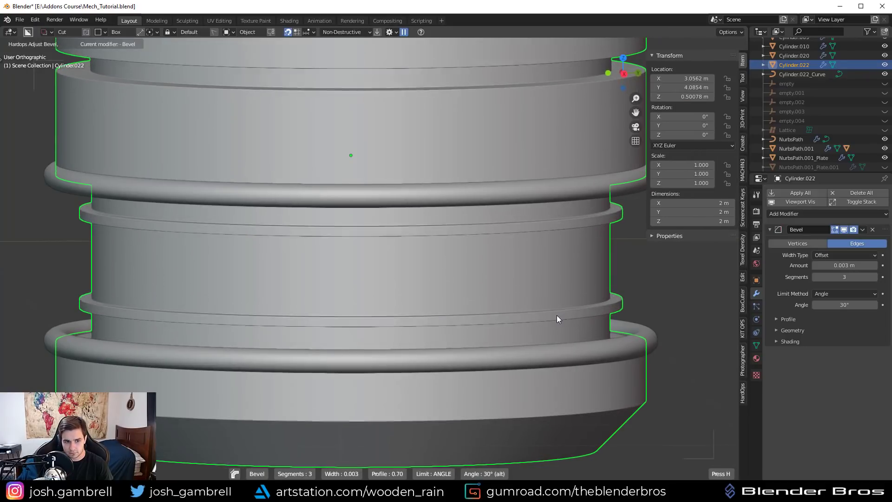
click(551, 314)
Convert the extracted ring curve to a mesh and join it with the cylinder
scroll(461, 259, down, 5)
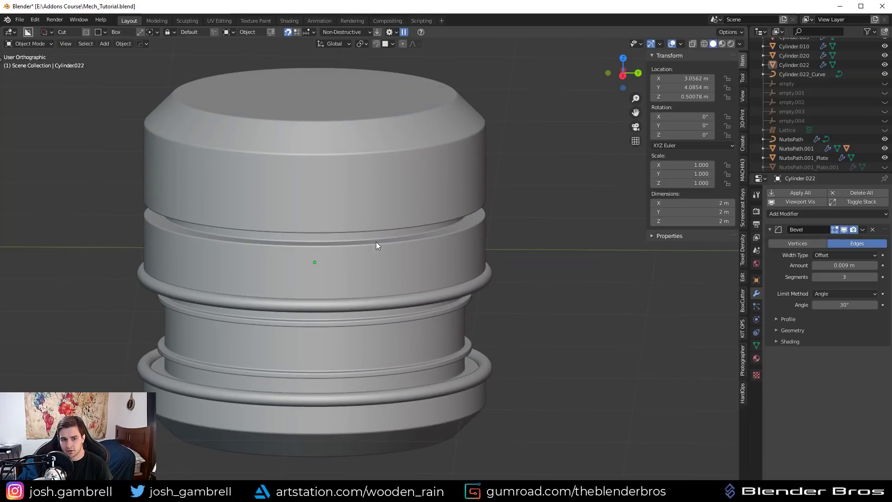
scroll(353, 349, up, 2)
click(372, 318)
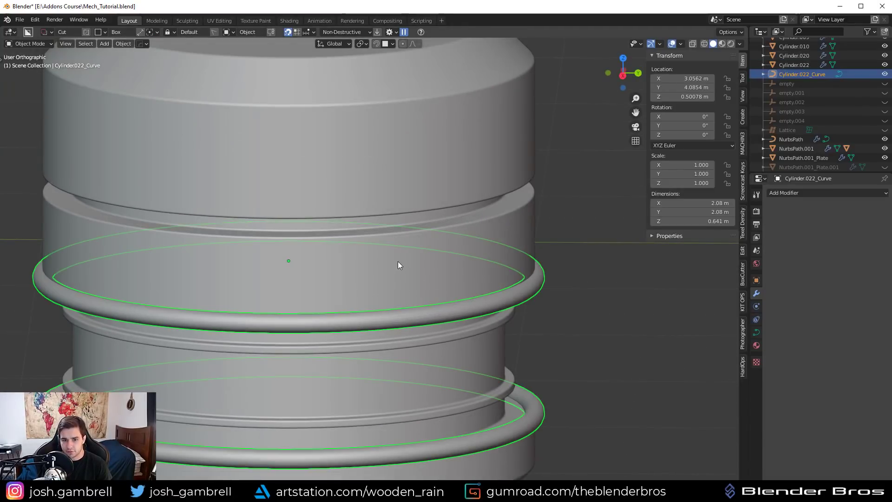
key(ctrl+a)
click(378, 445)
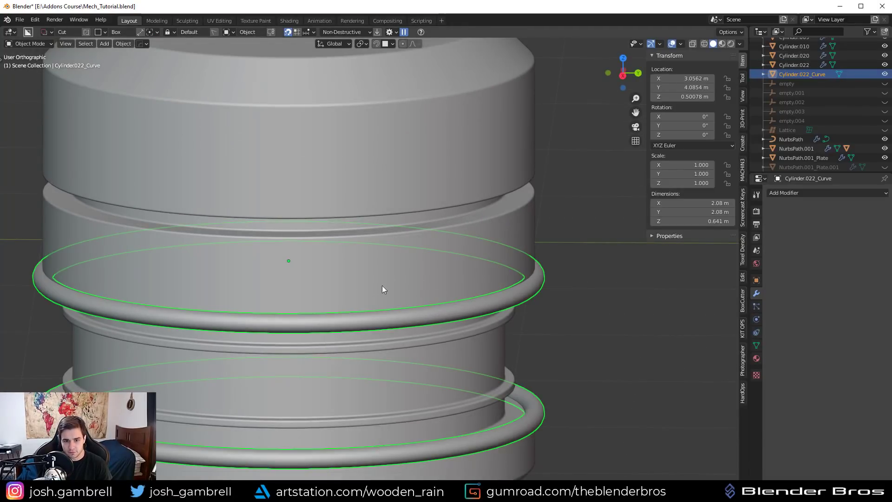
shift+click(385, 269)
key(ctrl+j)
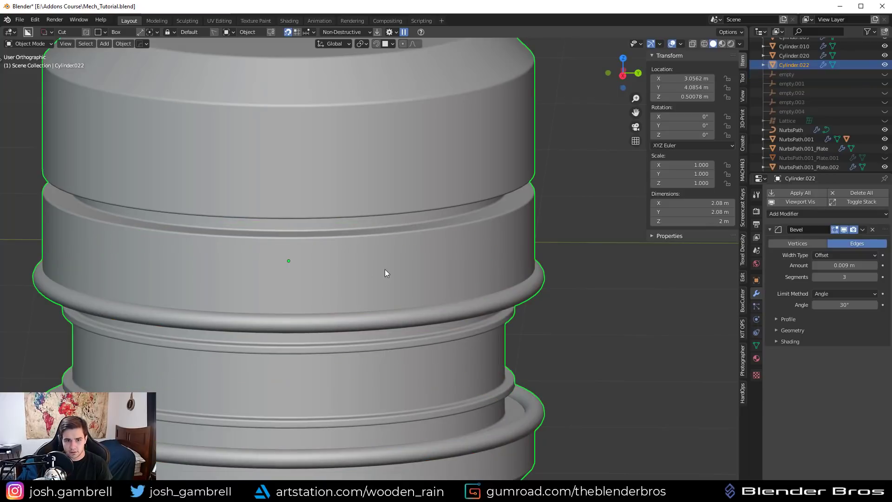
In right orthographic view, cut a BoxCutter Inset box across the whole upper end of the cylinder
scroll(385, 270, down, 4)
key(KP_3)
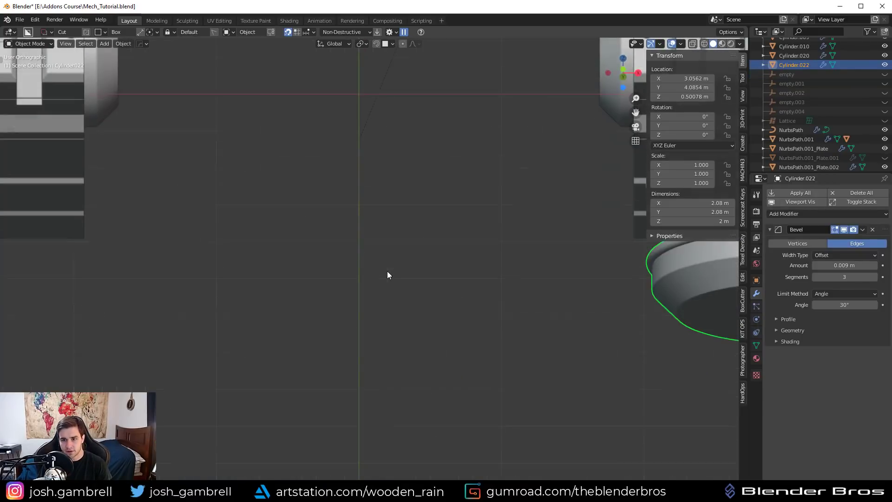
key(d)
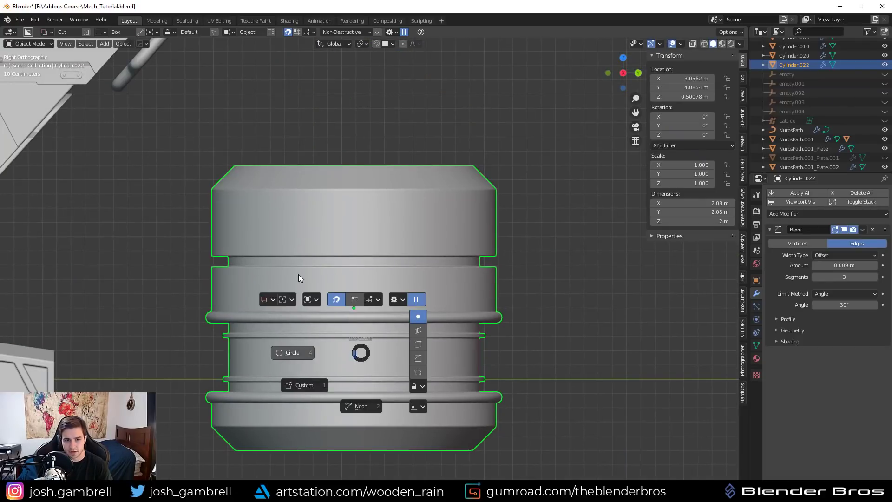
drag(148, 134, 552, 211)
key(z)
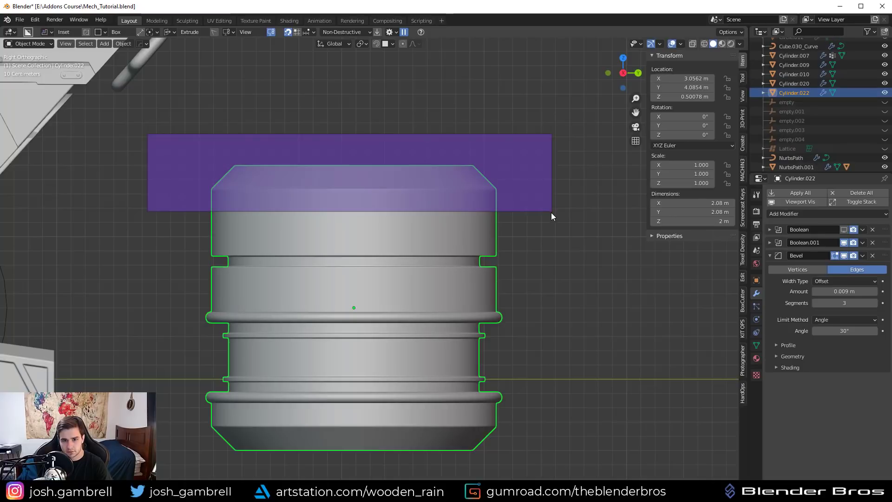
click(486, 199)
Cycle through the cylinder's boolean objects with HardOps Mod Scroll/Toggle, from the inset to the box cutter at the upper end
middle_drag(486, 199, 327, 290)
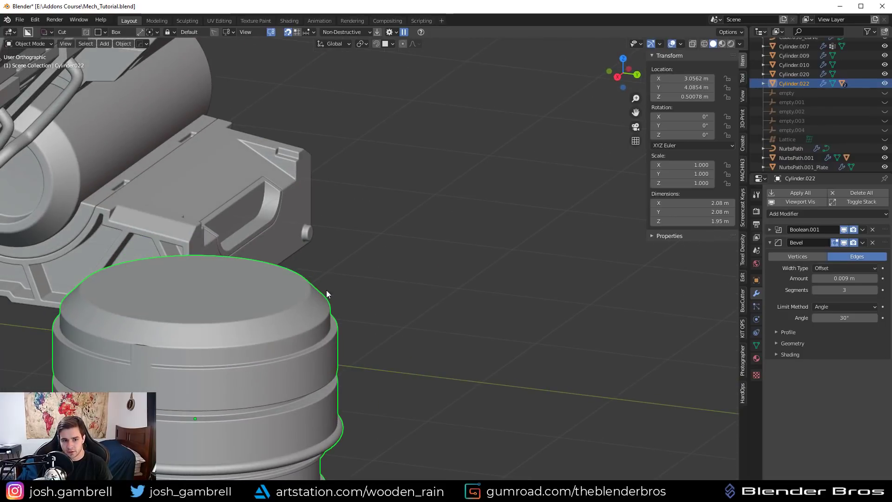
middle_drag(298, 190, 274, 209)
shift+middle_drag(274, 209, 506, 69)
key(q)
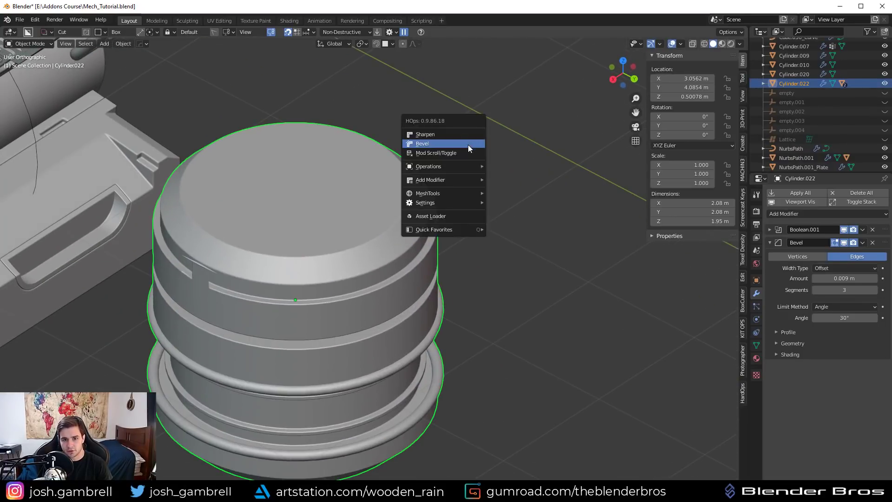
click(462, 153)
scroll(461, 153, down, 1)
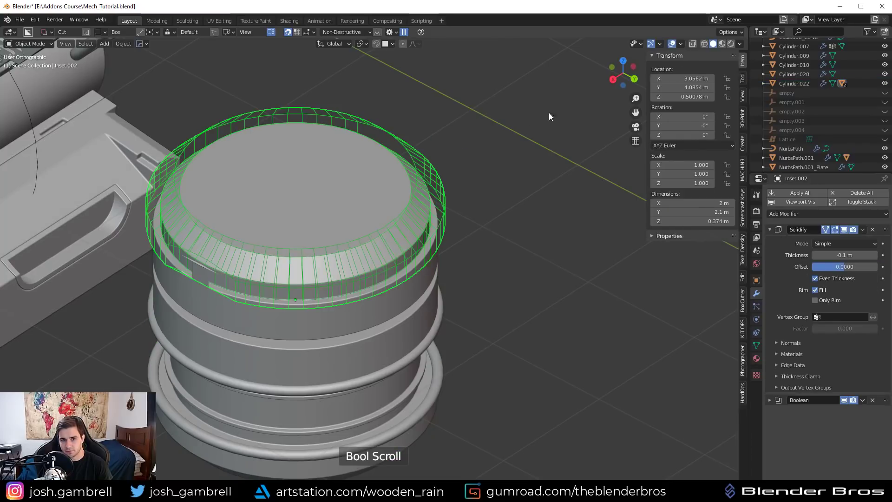
scroll(388, 259, down, 1)
click(381, 252)
middle_drag(388, 258, 422, 249)
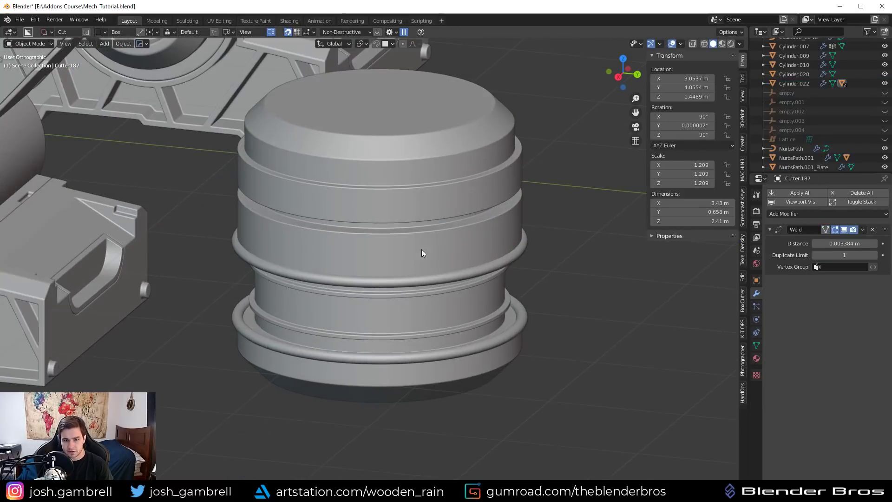
Select the cylinder and apply its remaining boolean modifier, keeping only the bevel in the modifier stack
click(406, 182)
middle_drag(406, 181, 323, 283)
middle_drag(358, 249, 344, 270)
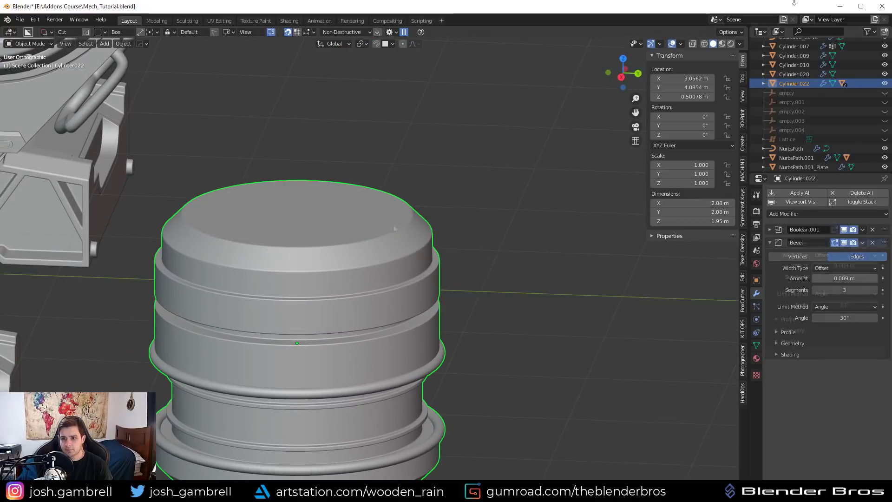
middle_drag(344, 238, 347, 247)
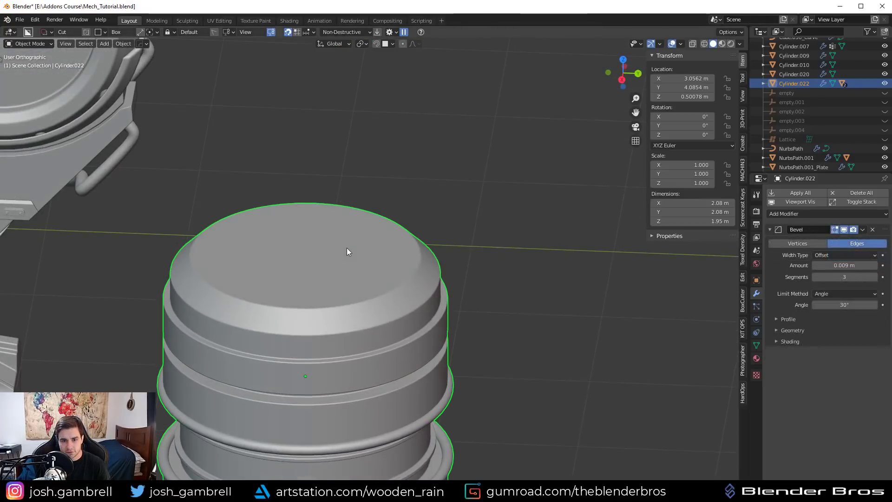
In Edit Mode, select the upper and lower cap faces of the cylinder and inset both to form narrow rims
shift+middle_drag(357, 315, 302, 234)
key(Tab)
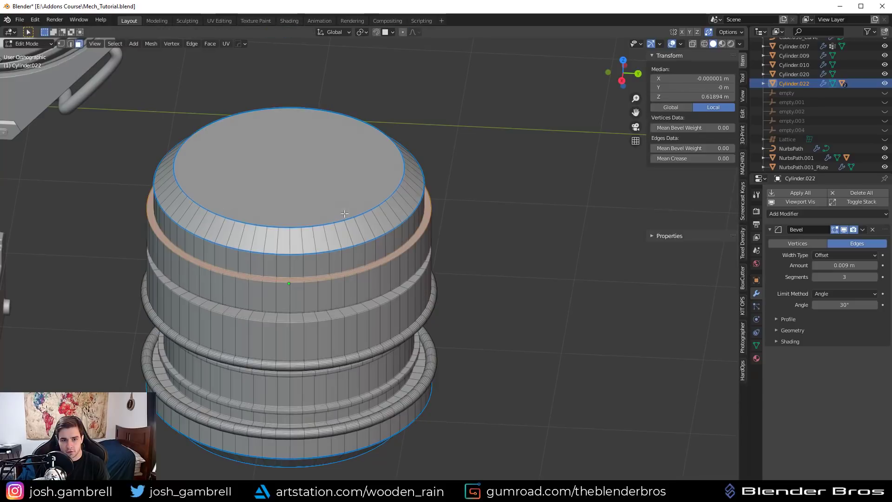
click(344, 215)
middle_drag(330, 303, 325, 242)
shift+click(292, 258)
middle_drag(410, 241, 429, 248)
key(i)
click(518, 257)
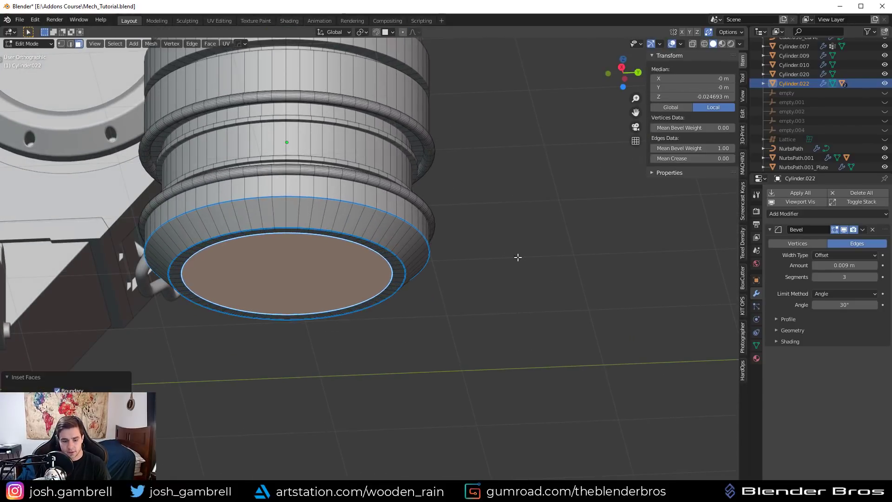
Extrude both inset cap faces inward as individual faces to recess the cylinder's ends, and return to Object Mode
middle_drag(474, 200, 480, 256)
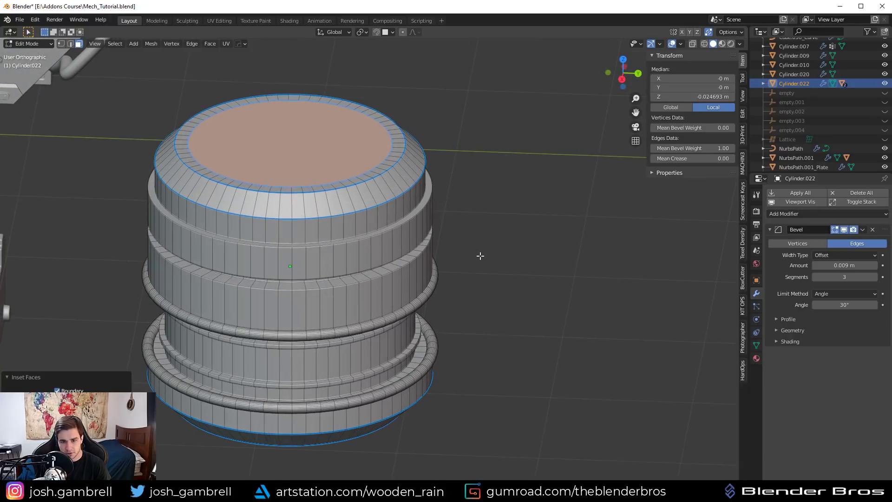
key(alt+e)
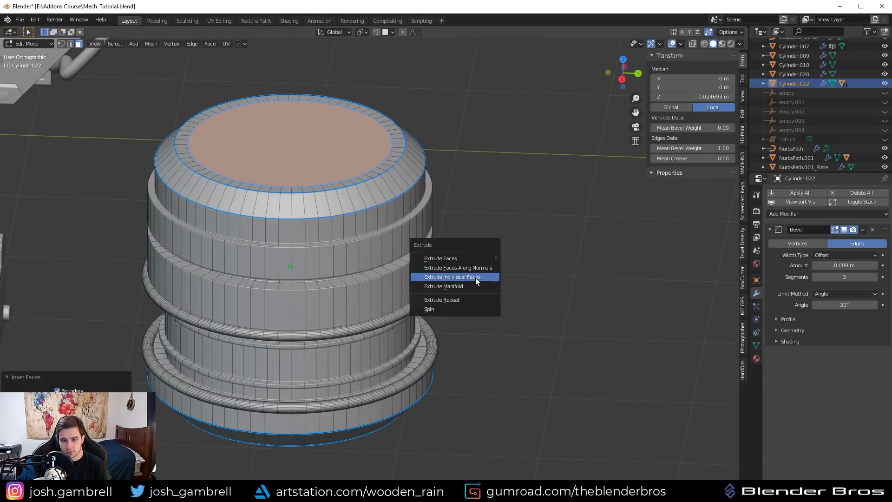
click(475, 277)
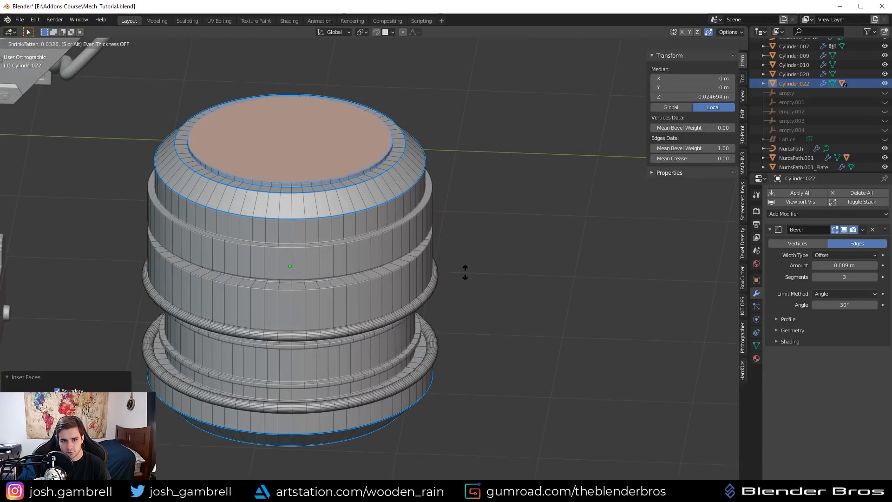
click(469, 298)
key(Tab)
scroll(269, 219, up, 3)
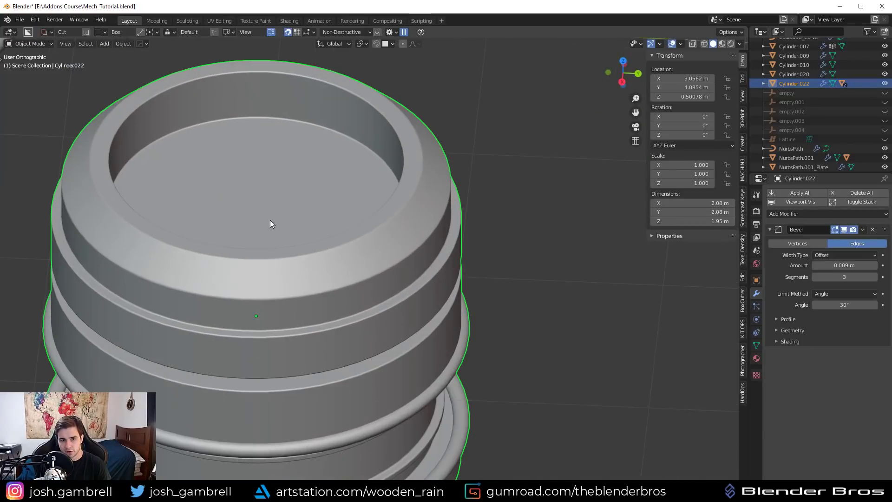
scroll(364, 225, down, 4)
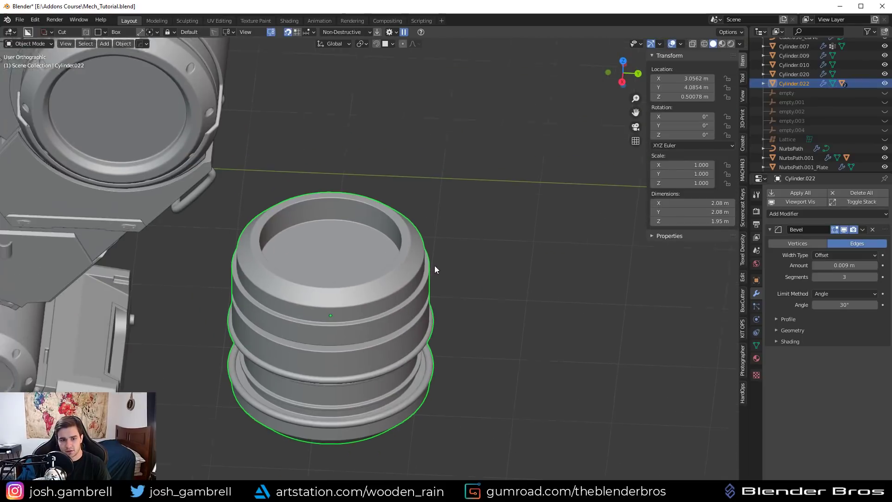
In right orthographic view, scale the cylinder down uniformly to about 0.213
middle_drag(434, 266, 494, 296)
key(KP_3)
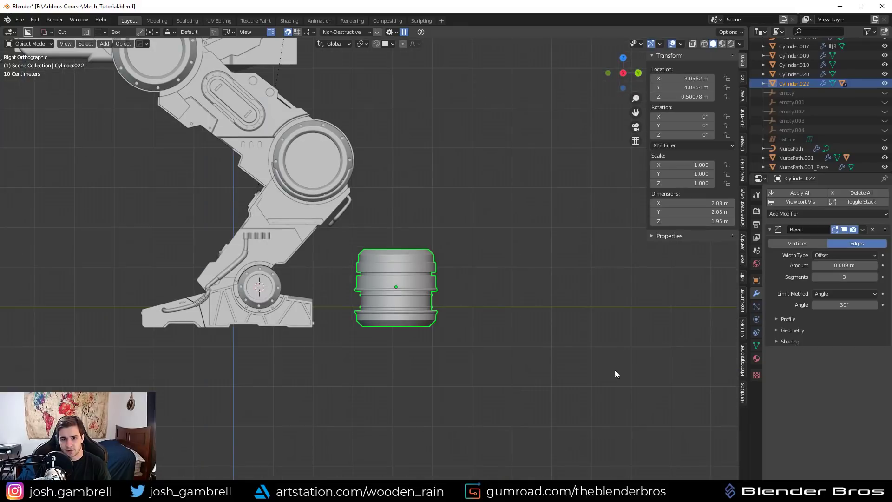
key(s)
click(444, 278)
Move the cylinder up beside the mech's upper hose, to about Y 3.60 m and Z 9.15 m
scroll(438, 219, down, 4)
shift+middle_drag(431, 193, 406, 310)
key(g)
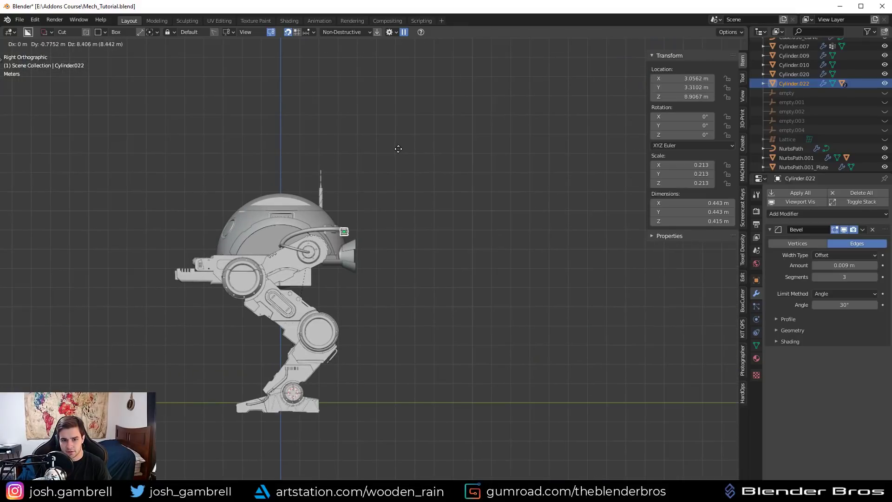
click(380, 219)
scroll(354, 158, up, 4)
shift+middle_drag(350, 153, 445, 297)
scroll(420, 293, up, 6)
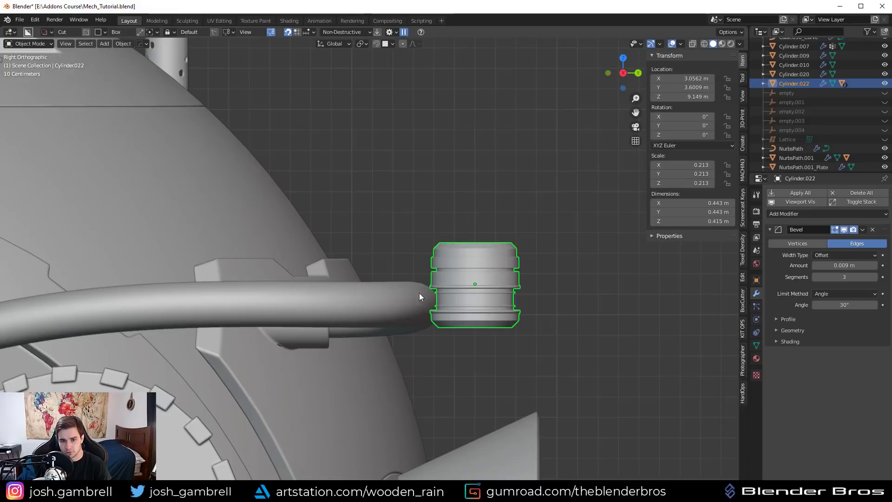
Move the cylinder horizontally with Z locked to about X 2.52 m and Y 3.70 m, next to the hose bend
middle_drag(398, 255, 487, 208)
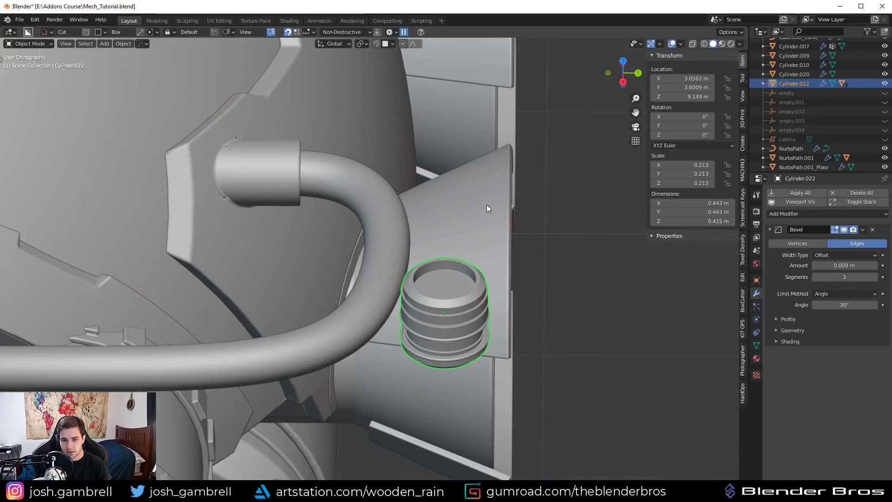
key(g)
key(shift+z)
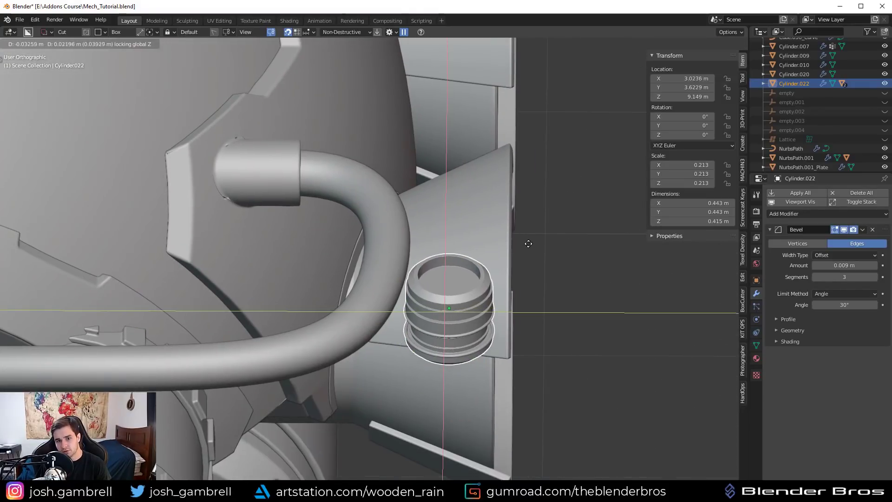
click(544, 189)
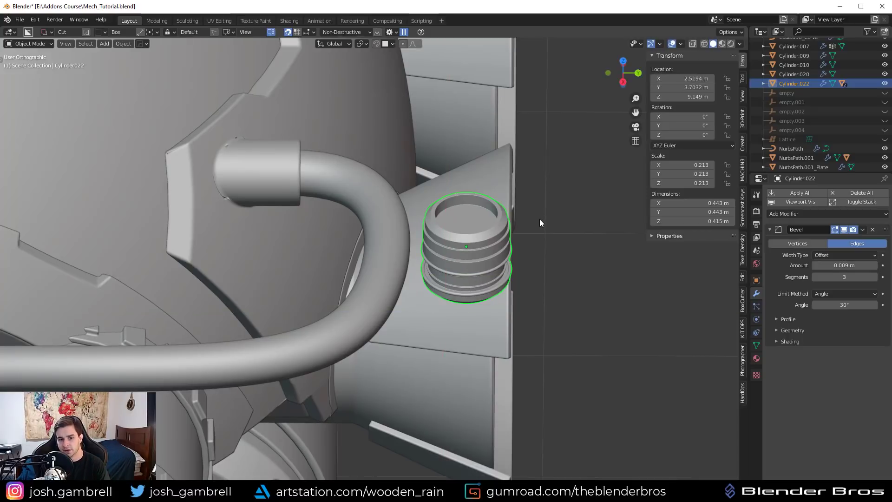
Examine the cylinder's shape and its placement against the hose bend from several angles
middle_drag(468, 226, 428, 253)
scroll(419, 275, up, 3)
scroll(419, 274, up, 1)
scroll(436, 255, down, 4)
key(KP_3)
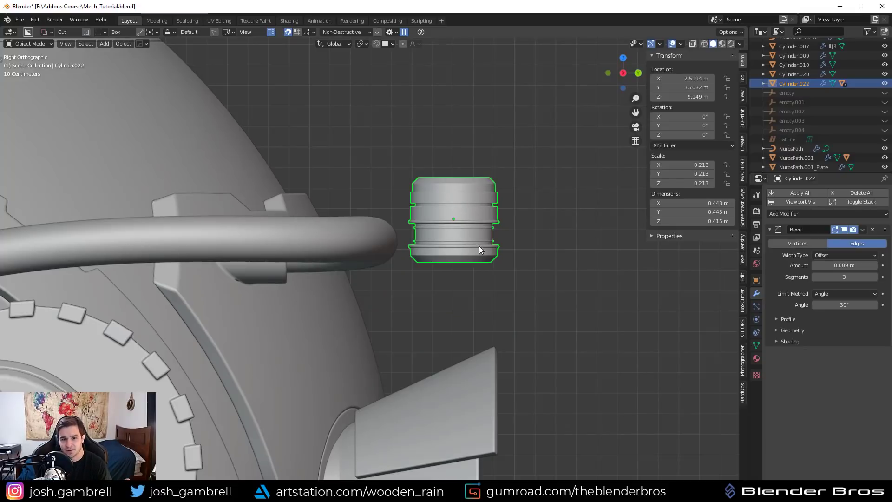
middle_drag(497, 237, 488, 263)
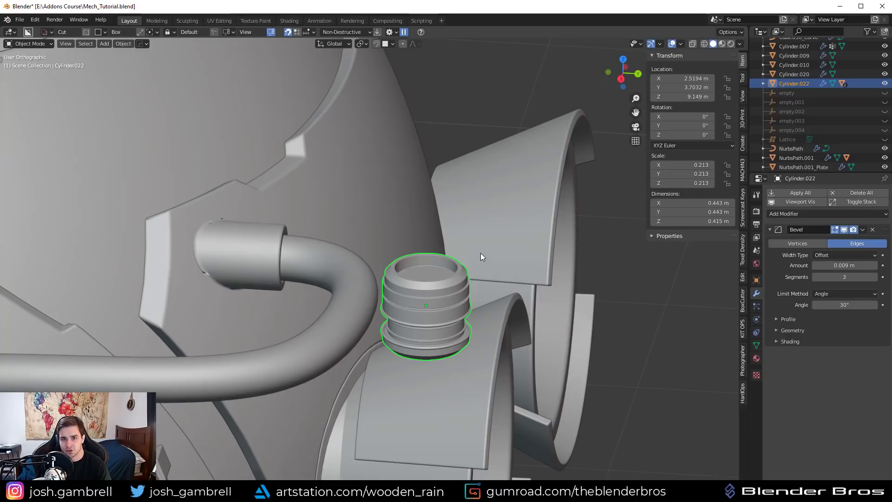
middle_drag(480, 255, 431, 205)
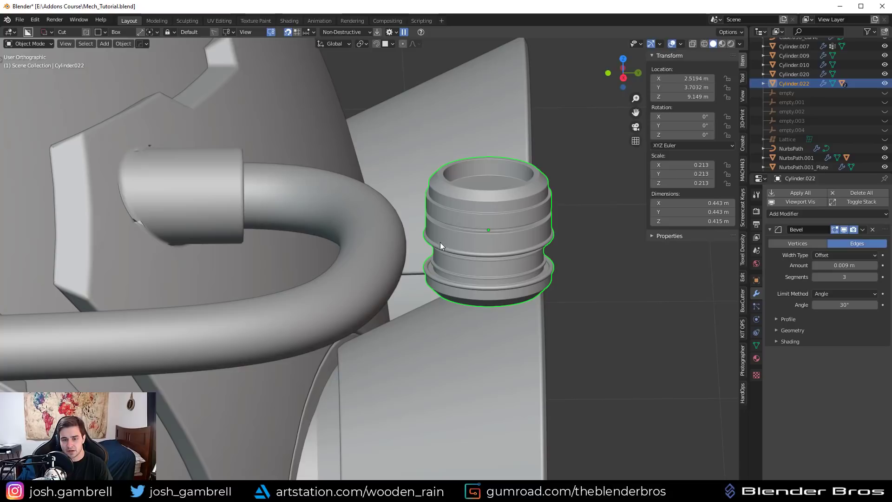
middle_drag(439, 205, 542, 225)
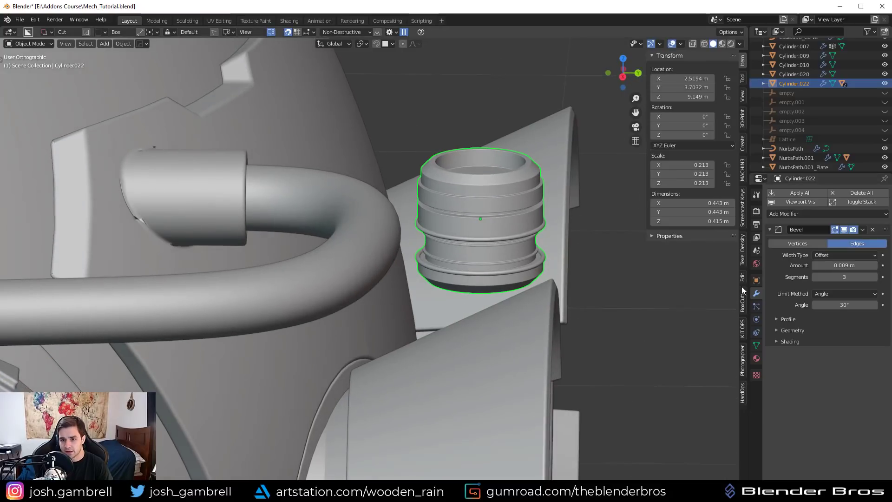
Add a Curve modifier to the cylinder below its bevel and pick the bent hose, NurbsPath.003, as the curve object
click(772, 230)
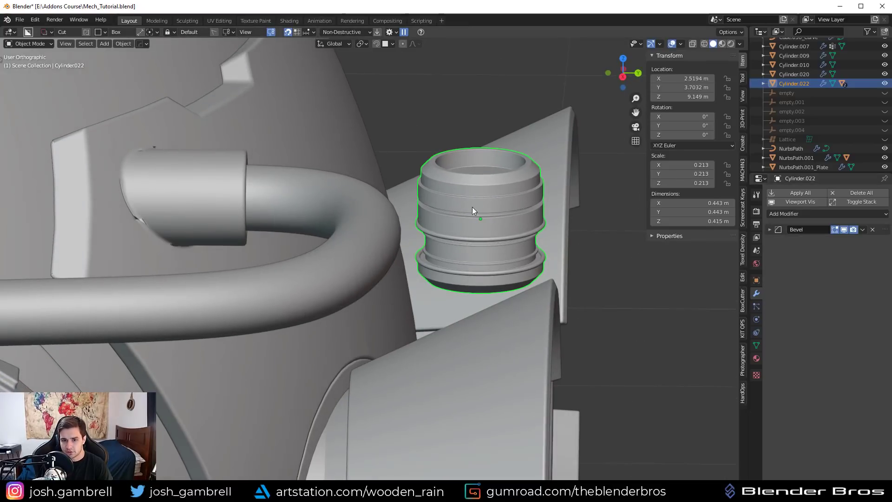
click(813, 212)
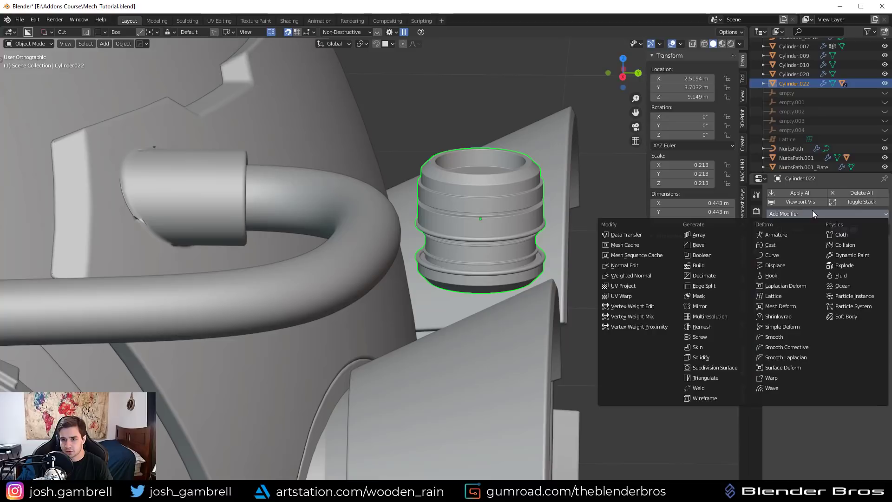
click(788, 255)
middle_drag(605, 210, 574, 231)
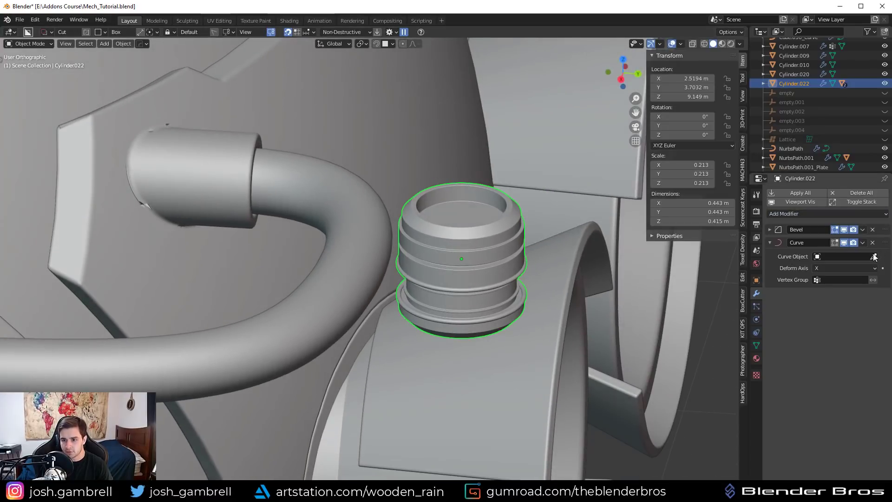
click(874, 257)
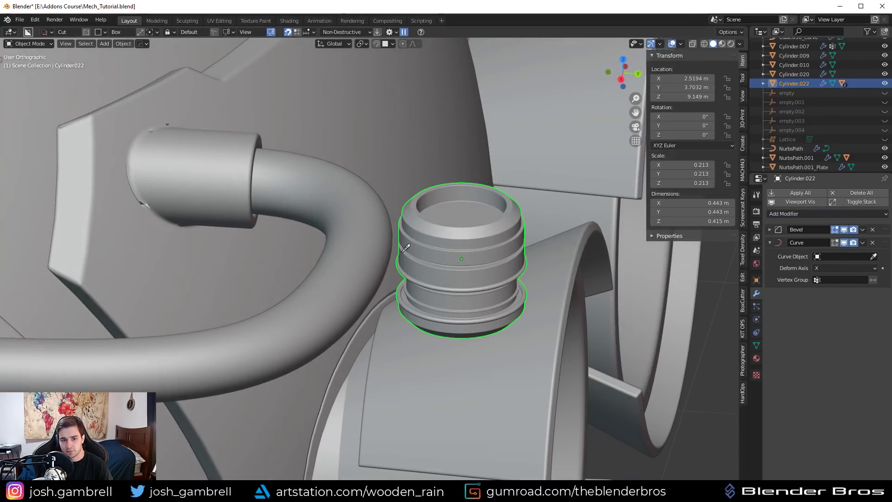
click(355, 199)
Try Z and Y as the Curve modifier's deform axis before returning it to X
scroll(360, 202, down, 4)
scroll(361, 206, up, 4)
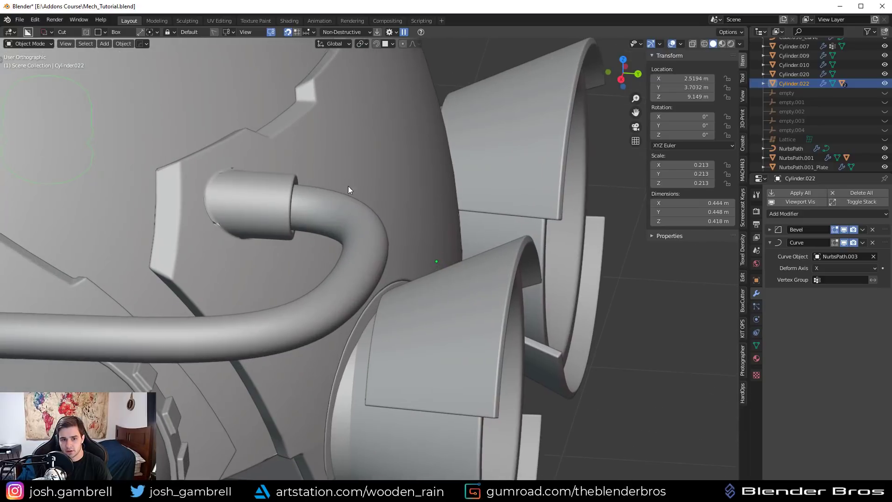
shift+middle_drag(349, 187, 432, 219)
click(845, 268)
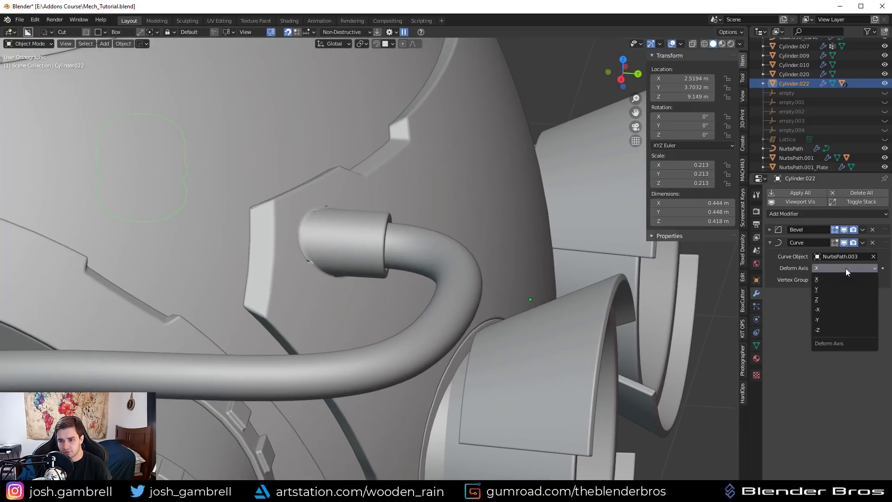
click(836, 300)
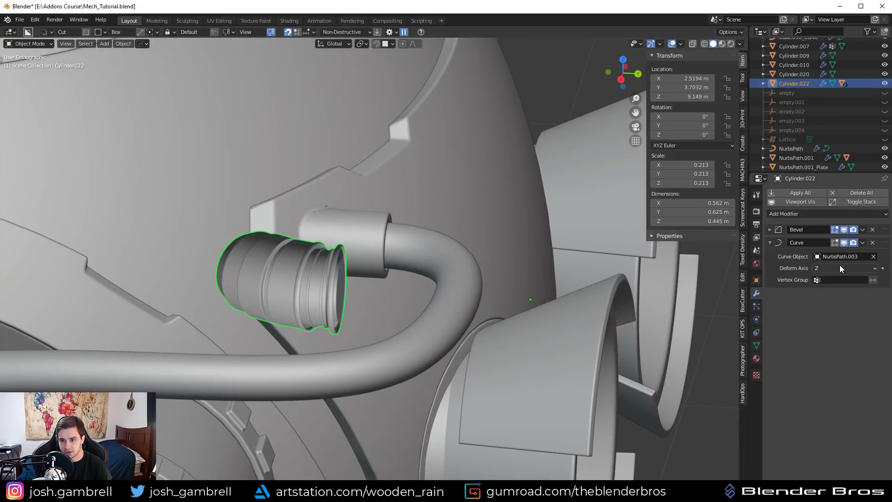
click(840, 268)
click(824, 285)
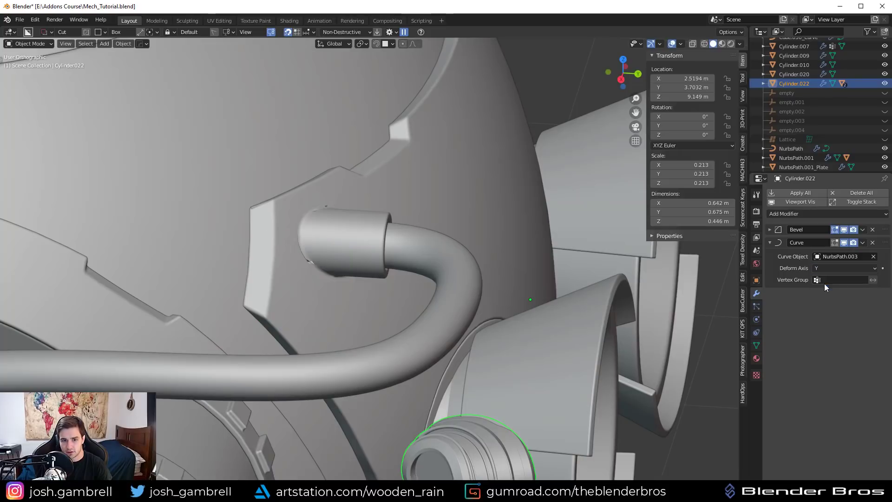
click(866, 268)
click(830, 310)
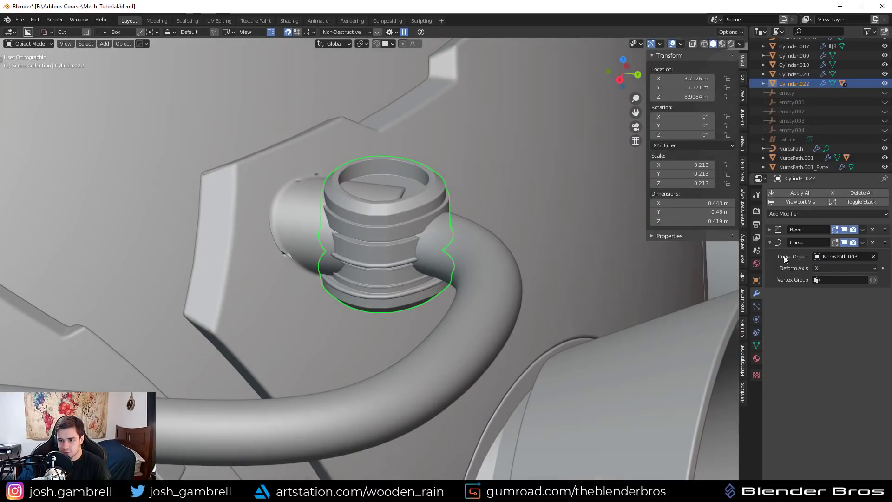
Set the Curve modifier's deform axis to Z so the cylinder wraps around and follows the hose
click(838, 268)
click(826, 299)
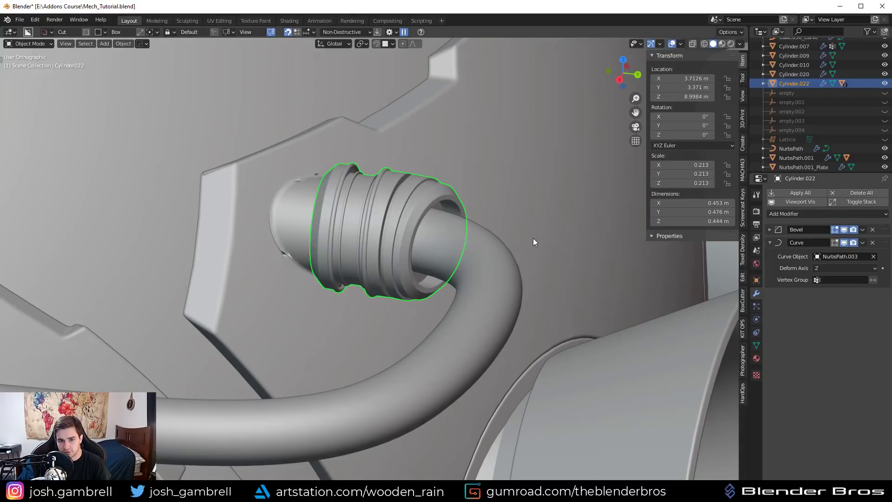
scroll(521, 249, up, 1)
middle_drag(533, 239, 407, 244)
scroll(507, 243, down, 4)
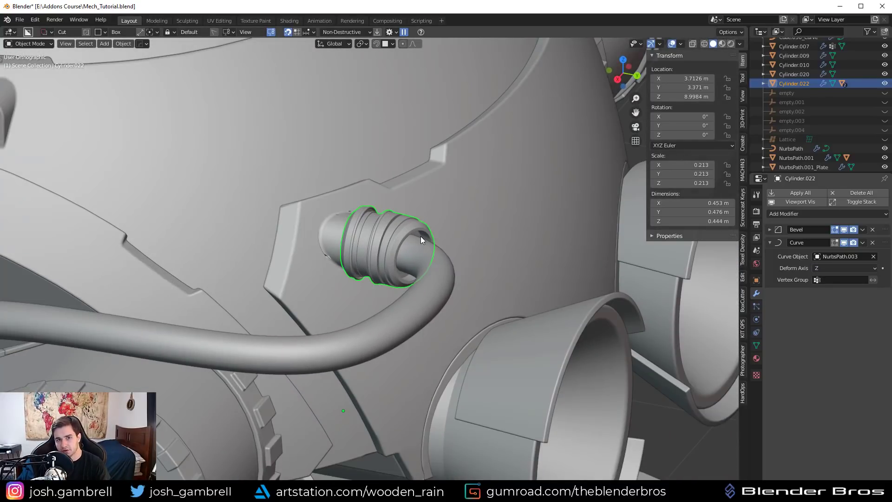
scroll(420, 236, up, 3)
middle_drag(406, 239, 433, 242)
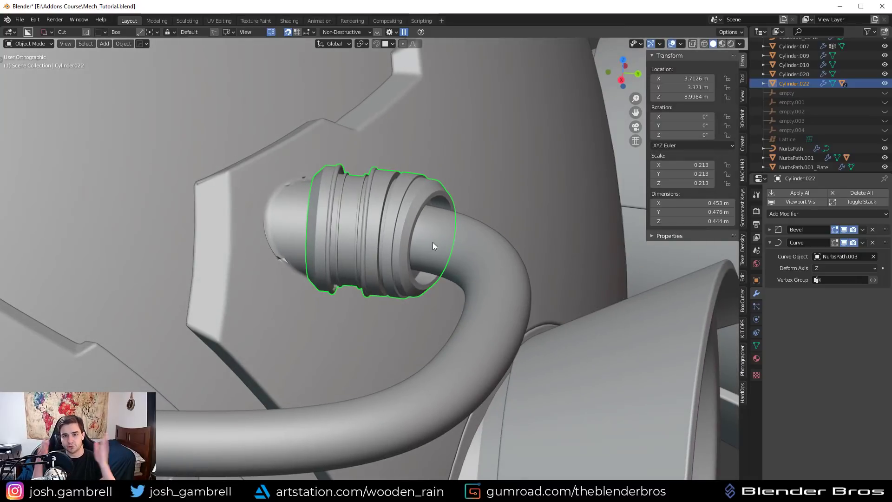
Open the ribbed cylinder's mesh for editing and select all of its geometry
scroll(456, 300, down, 4)
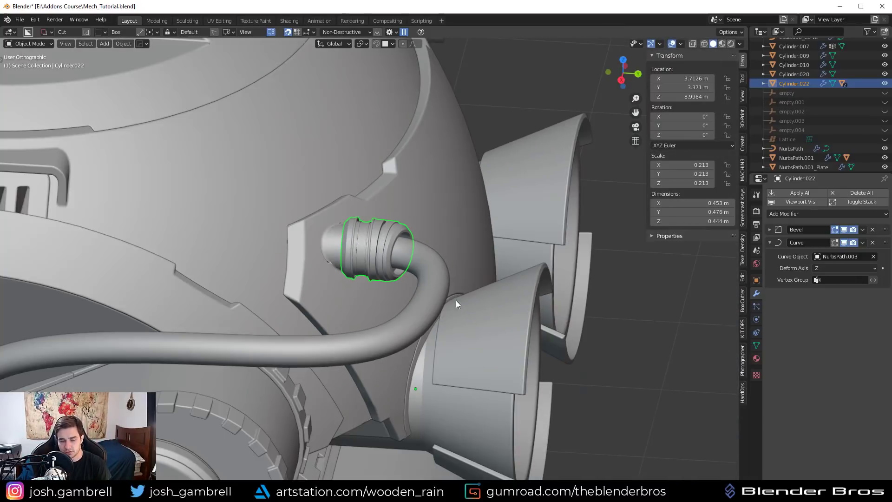
shift+middle_drag(480, 307, 457, 224)
key(Tab)
key(a)
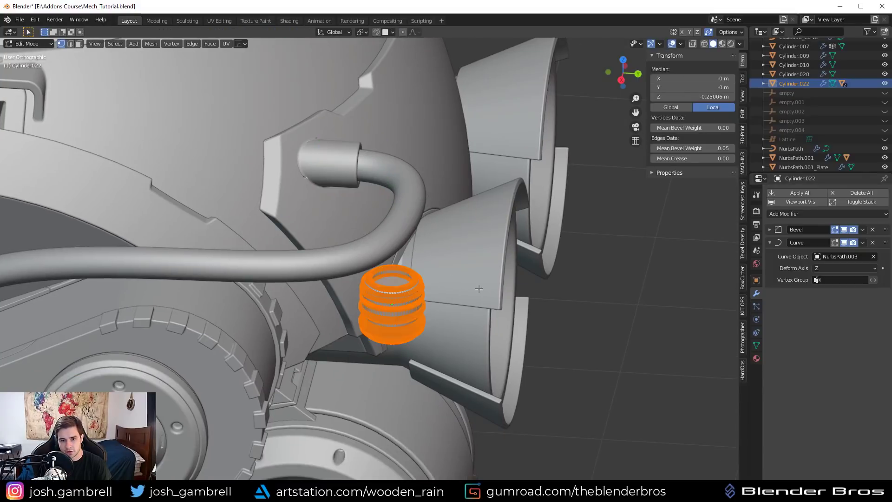
key(s)
key(z)
right_click(493, 287)
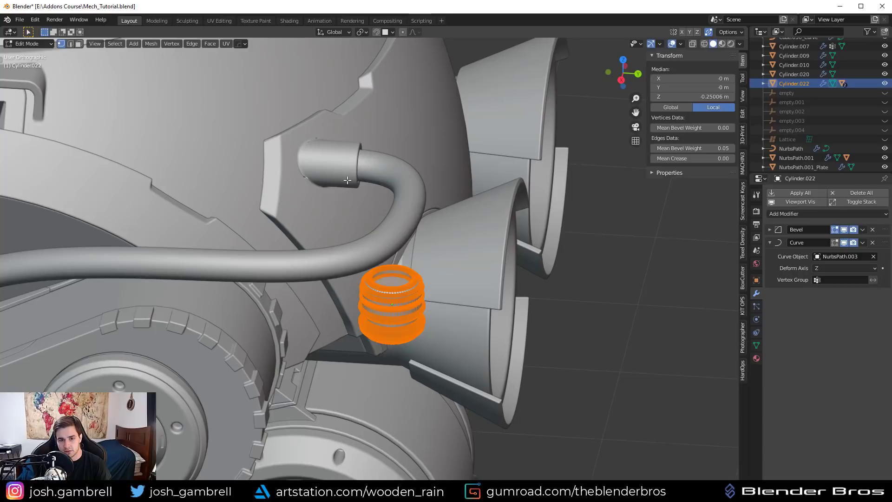
Enable the Curve modifier's Edit Mode display and stretch the whole cylinder mesh to about 1.53 times along global Z
scroll(358, 138, up, 1)
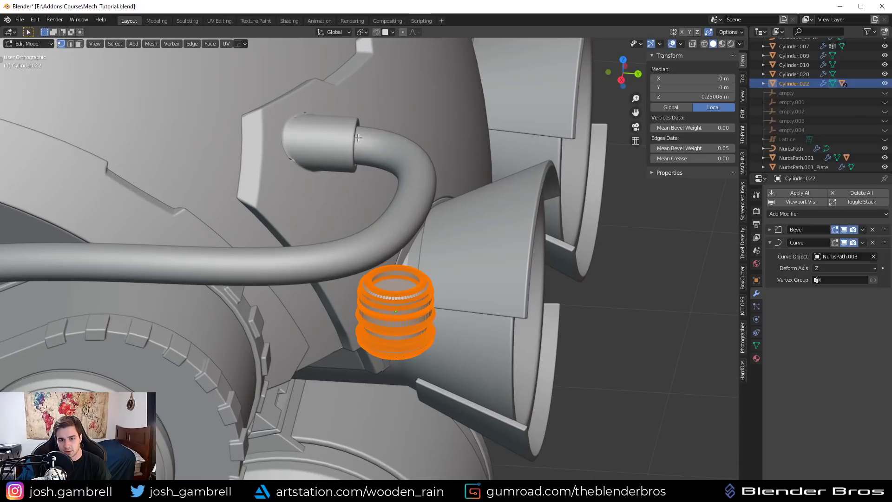
click(835, 242)
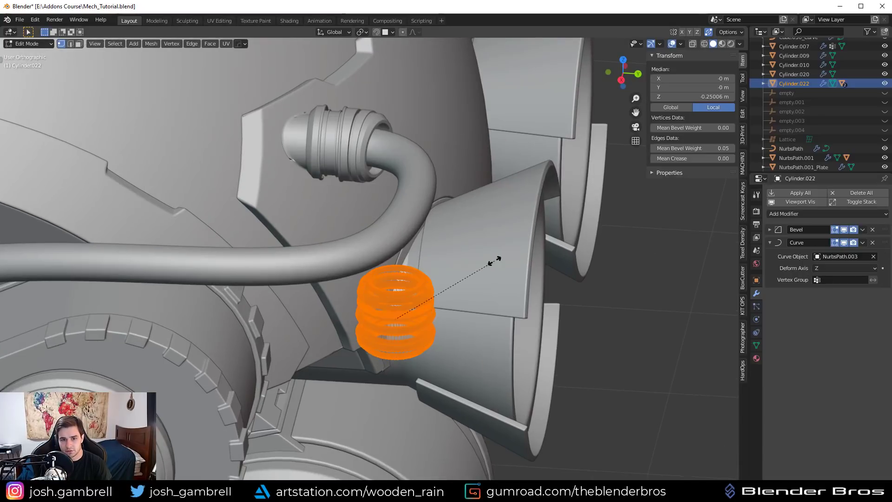
key(s)
key(z)
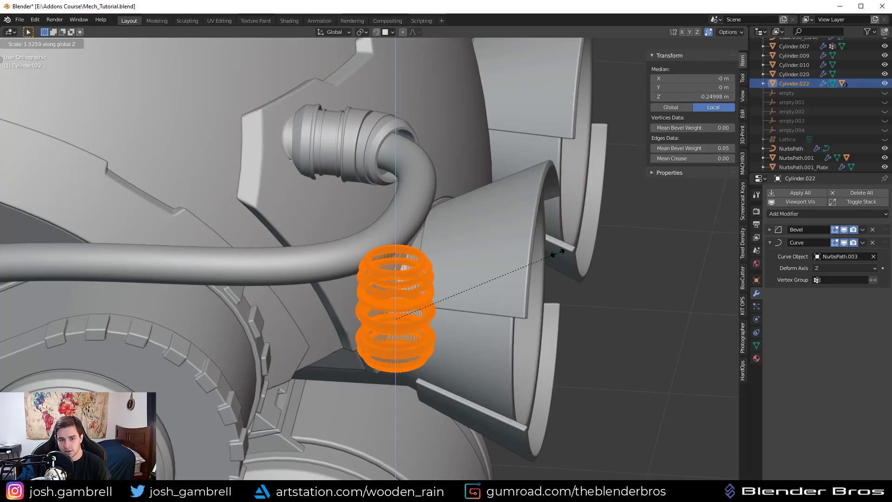
click(556, 252)
scroll(309, 300, down, 2)
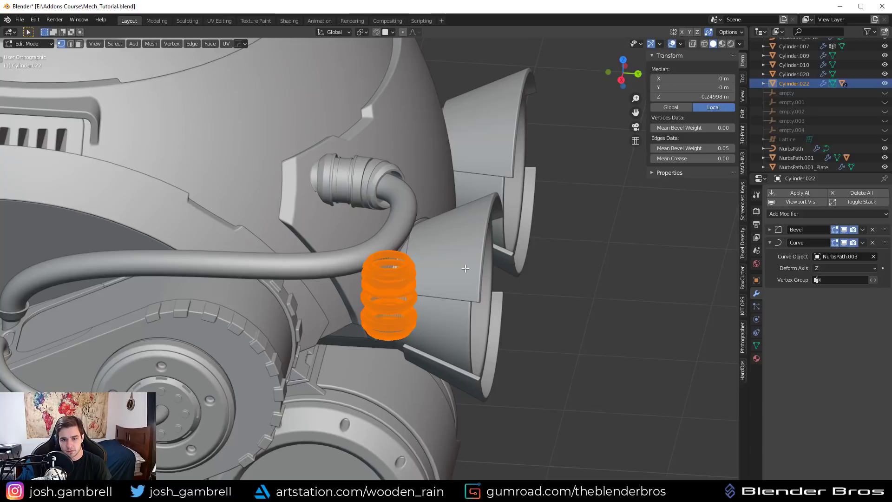
Move the cylinder mesh upward along global Z so the deformed segment slides along the hose into the bend
key(g)
key(z)
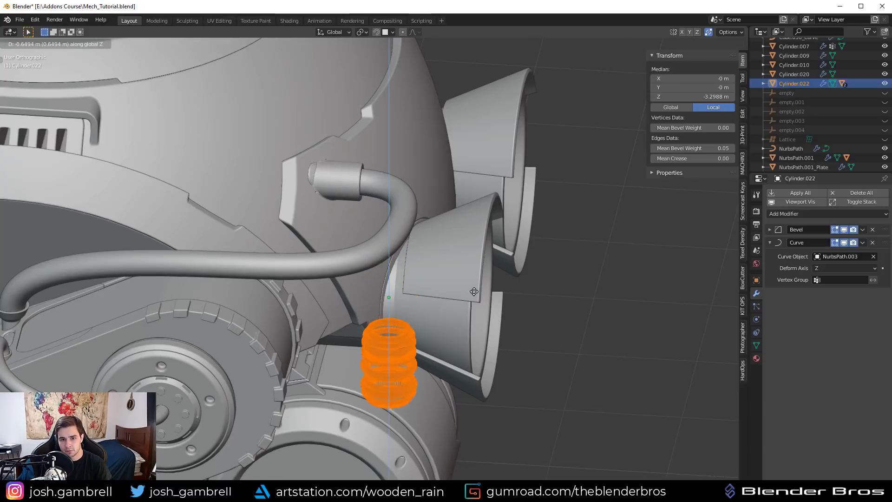
click(446, 186)
middle_drag(446, 186, 415, 251)
scroll(414, 281, up, 3)
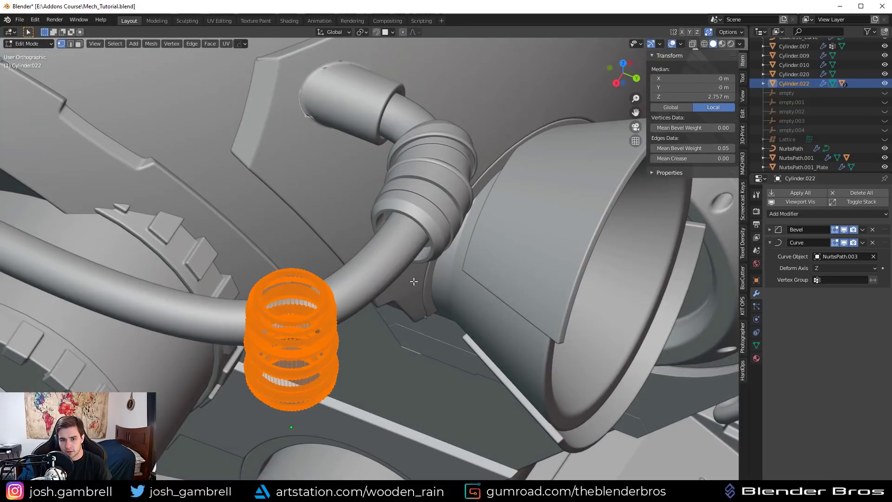
middle_drag(355, 315, 421, 255)
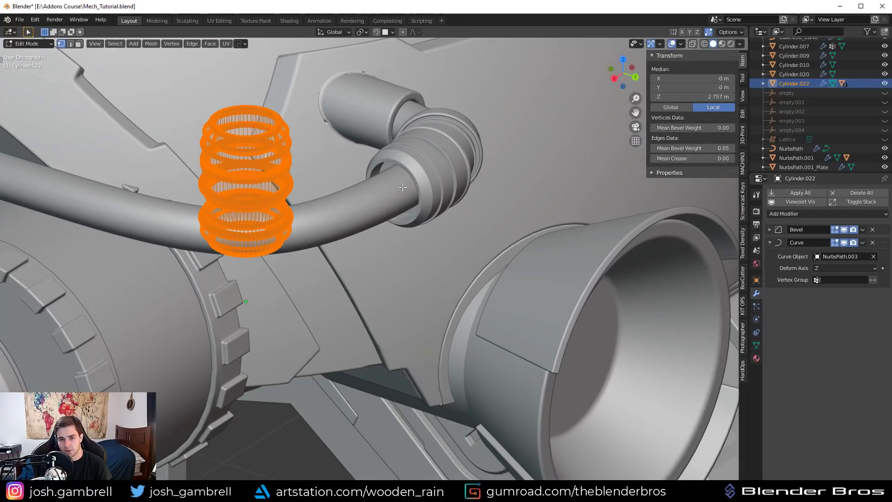
middle_drag(397, 178, 468, 201)
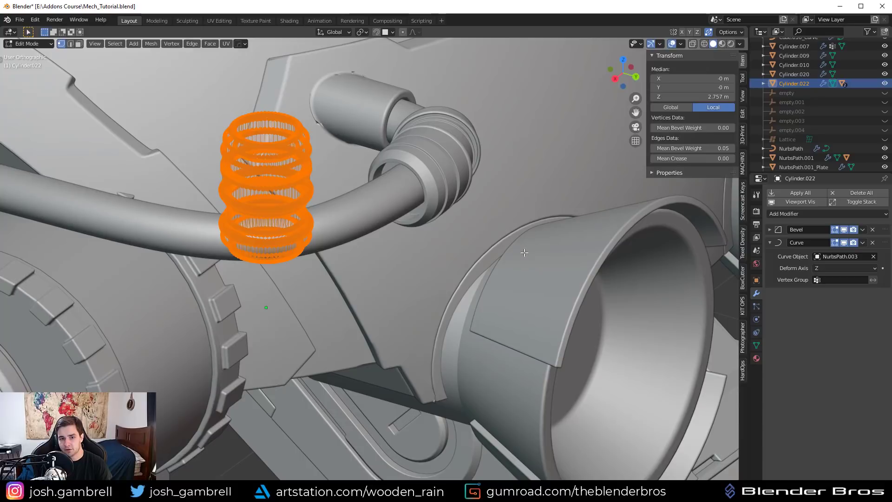
Scale the whole cylinder mesh uniformly to about 0.74 so it fits tighter around the hose, and return to Object Mode
key(s)
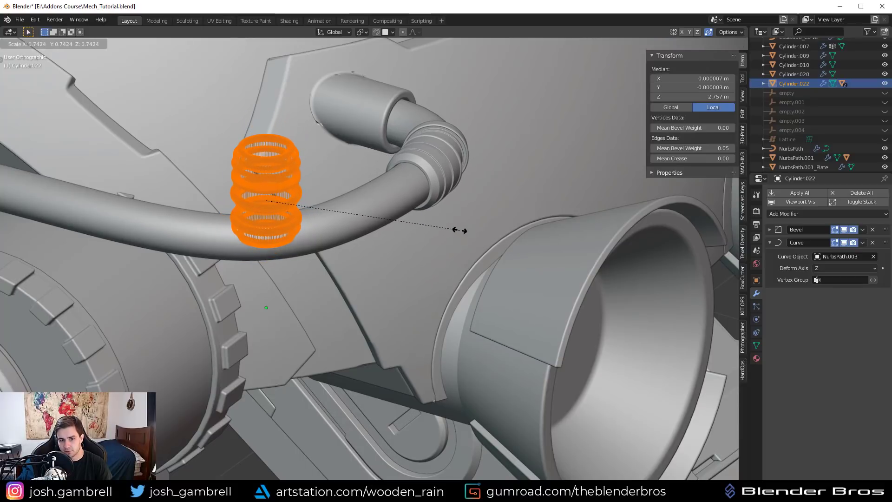
click(461, 231)
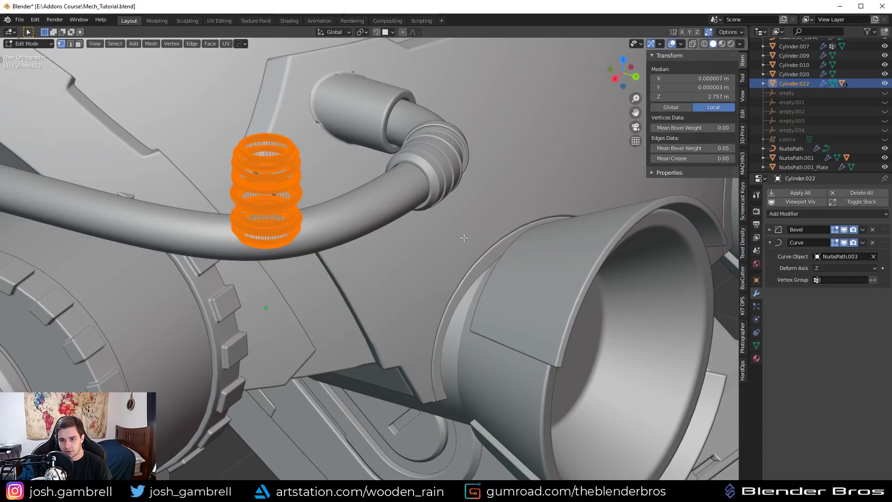
key(Tab)
click(454, 171)
Add an Array modifier to the cylinder and place it above the Curve modifier in the stack
middle_drag(448, 208, 461, 228)
click(774, 213)
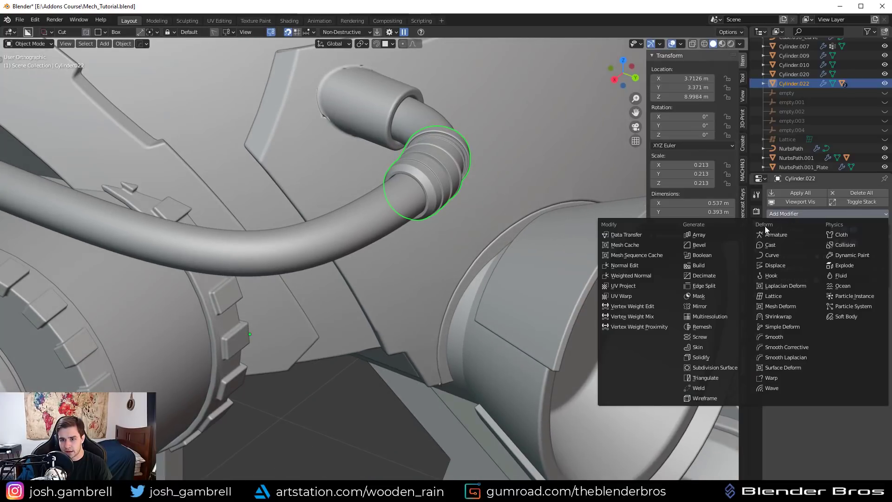
click(724, 235)
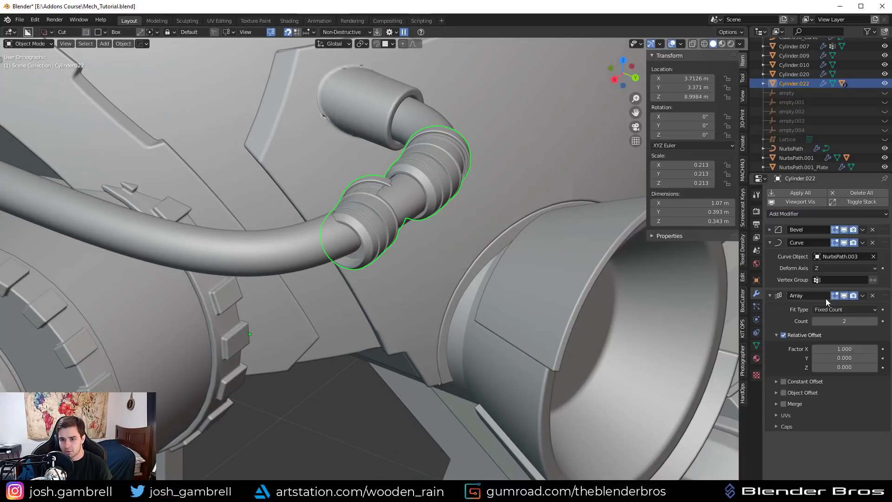
drag(885, 296, 886, 248)
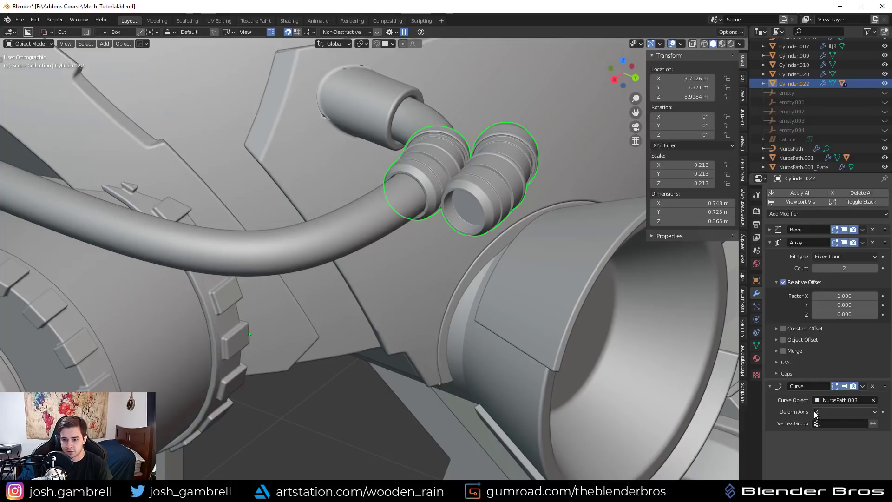
Set the Array's relative offset to 0 on X and 1 on Z
click(838, 295)
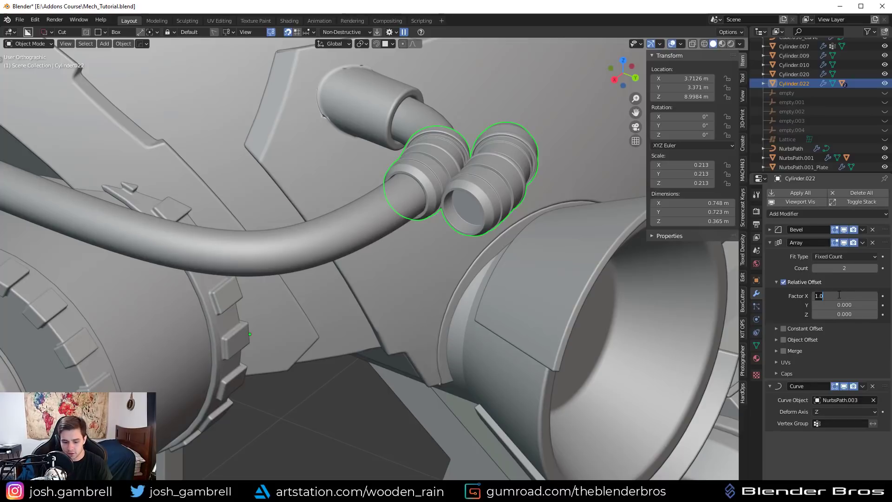
text(0)
click(839, 314)
text(0.0)
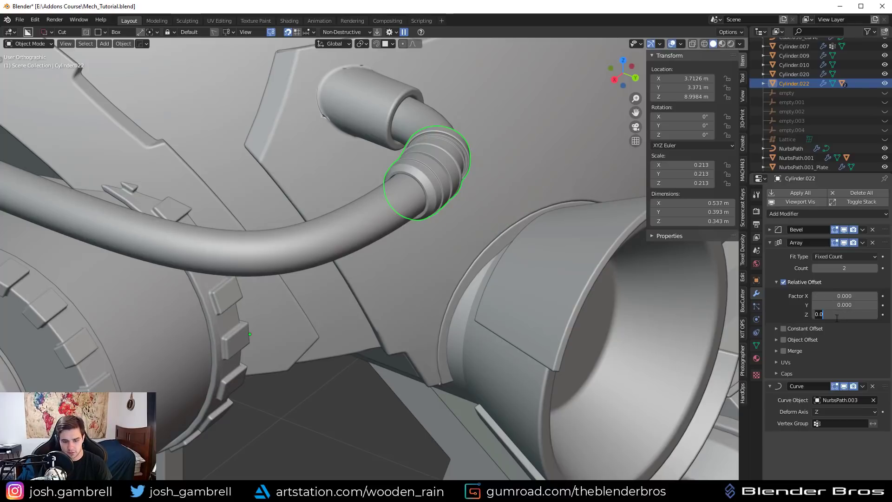
text(1)
key(Return)
Raise the Array count to 10 so the ribbed segments repeat along the hose
scroll(400, 247, down, 4)
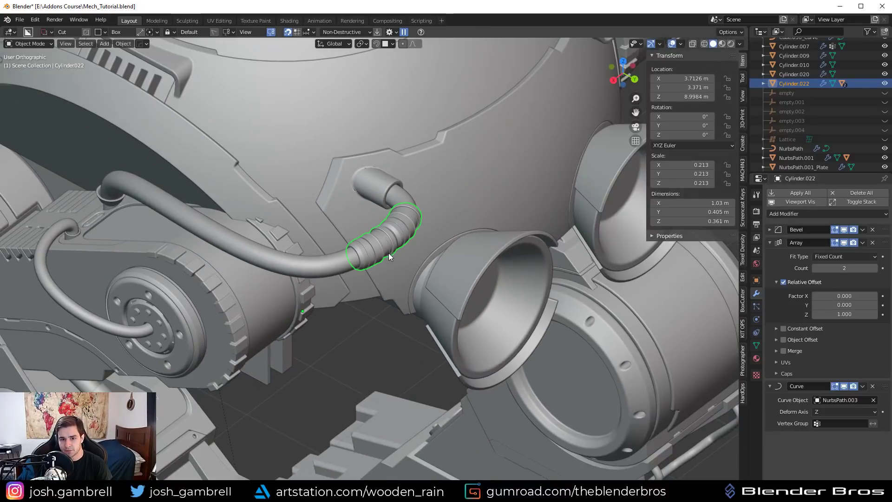
drag(865, 269, 884, 268)
click(875, 268)
click(874, 269)
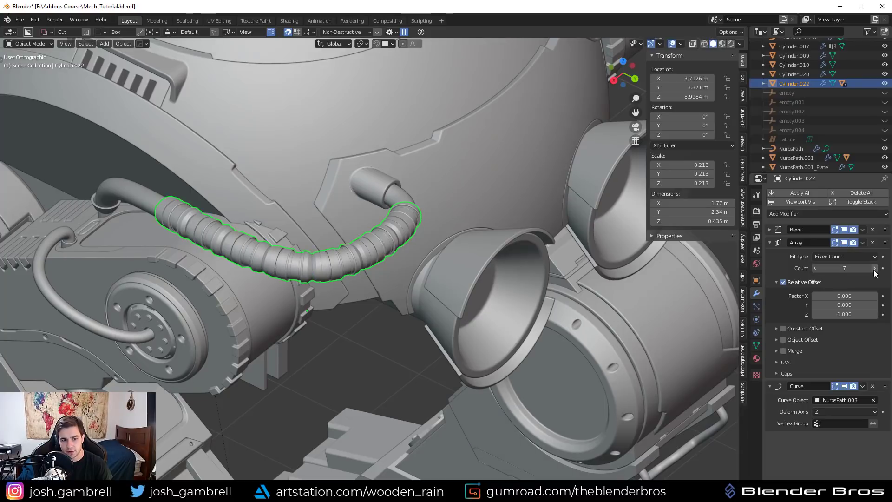
click(874, 268)
click(875, 269)
click(875, 268)
Try to scale a single middle edge loop of the cylinder mesh with the Array and Curve modifiers active
middle_drag(385, 261, 434, 331)
key(Tab)
scroll(484, 261, up, 2)
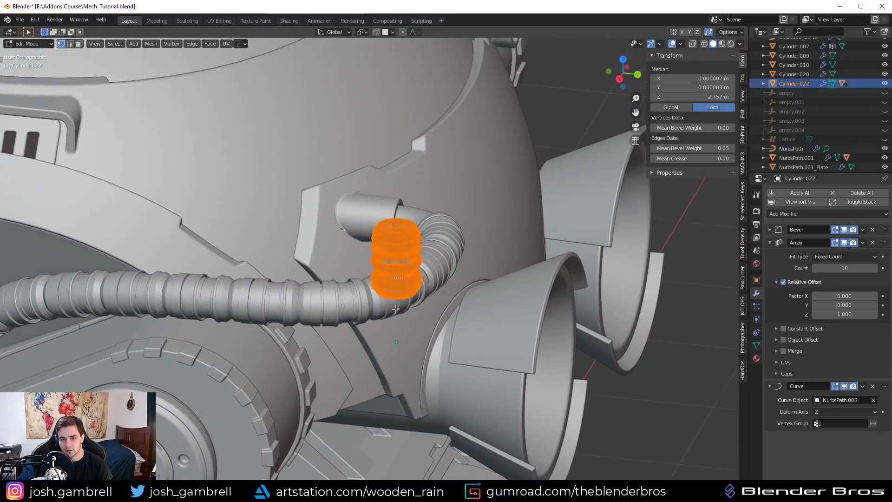
scroll(409, 312, up, 3)
key(KP_Decimal)
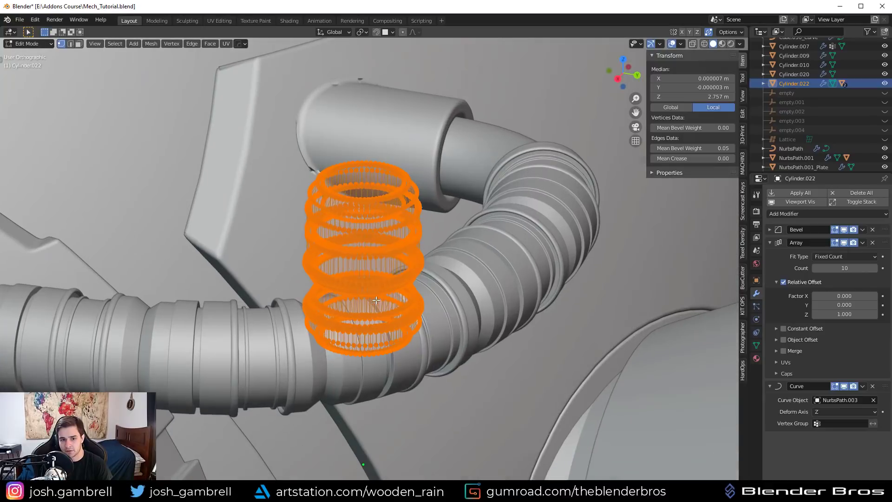
key(alt+a)
alt+click(358, 294)
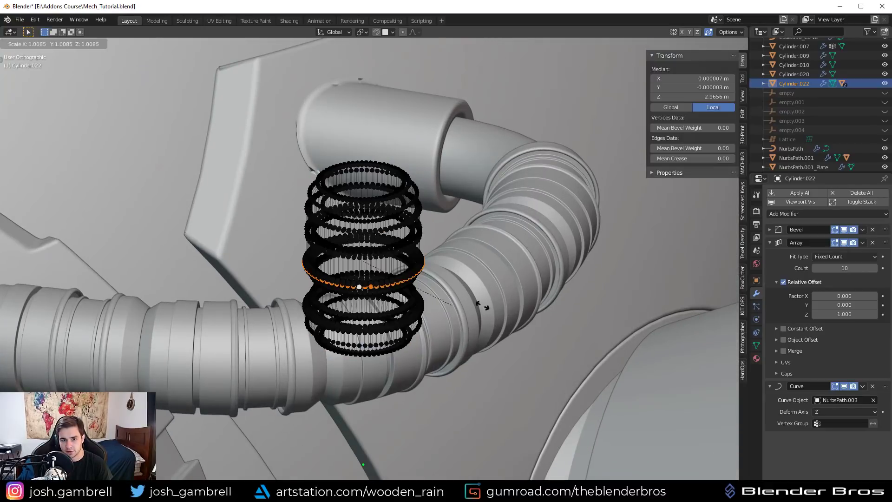
key(s)
key(Escape)
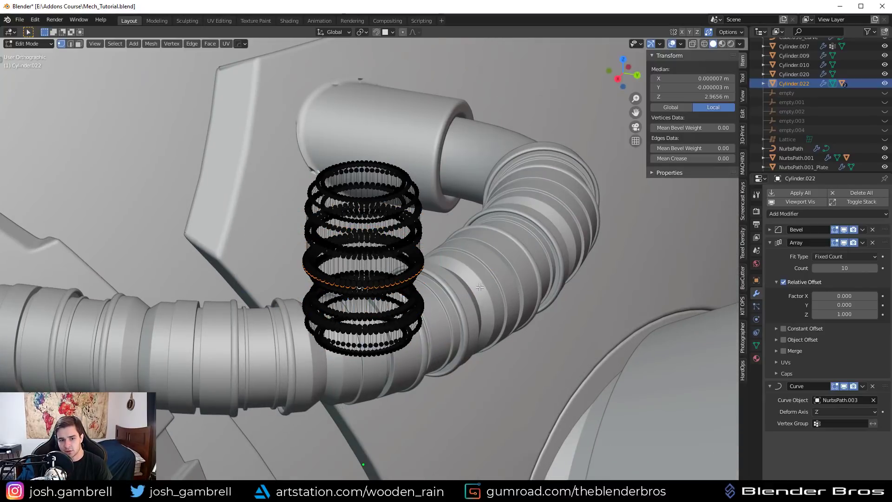
key(alt+a)
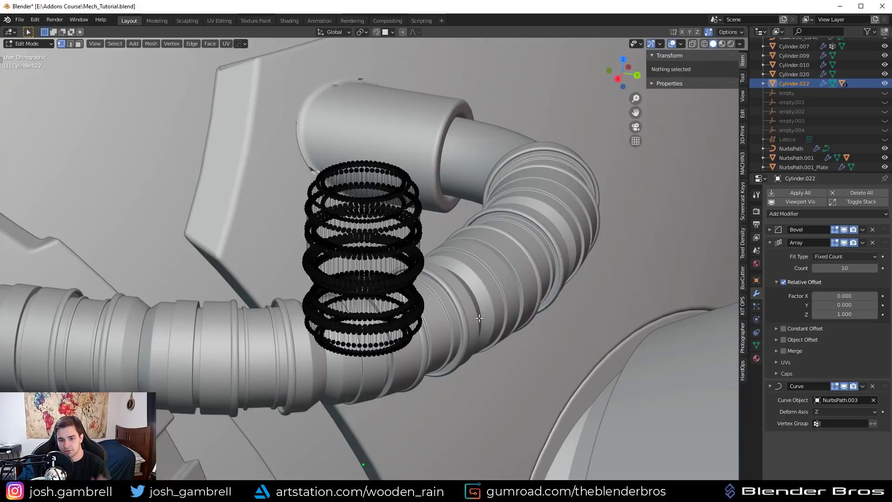
key(Tab)
middle_drag(481, 258, 490, 215)
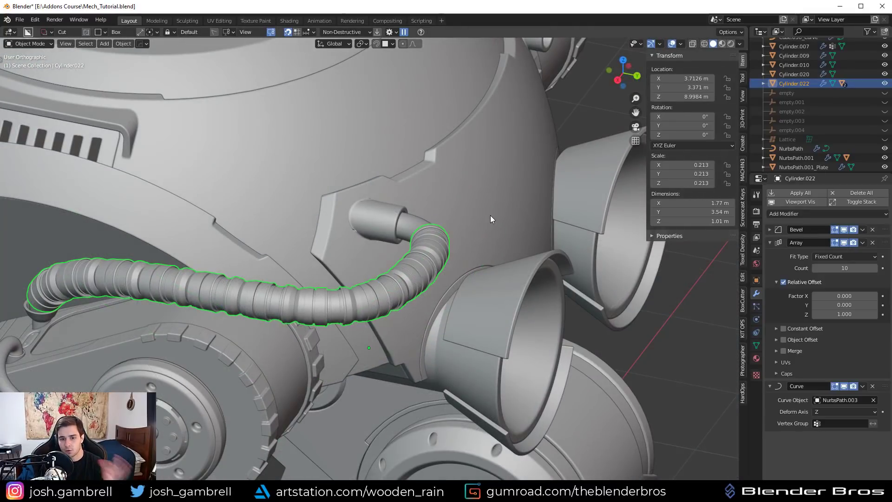
Remove the Array and Curve modifiers from the cylinder, leaving only its Bevel
click(874, 242)
click(873, 242)
key(KP_Decimal)
middle_drag(467, 298, 472, 245)
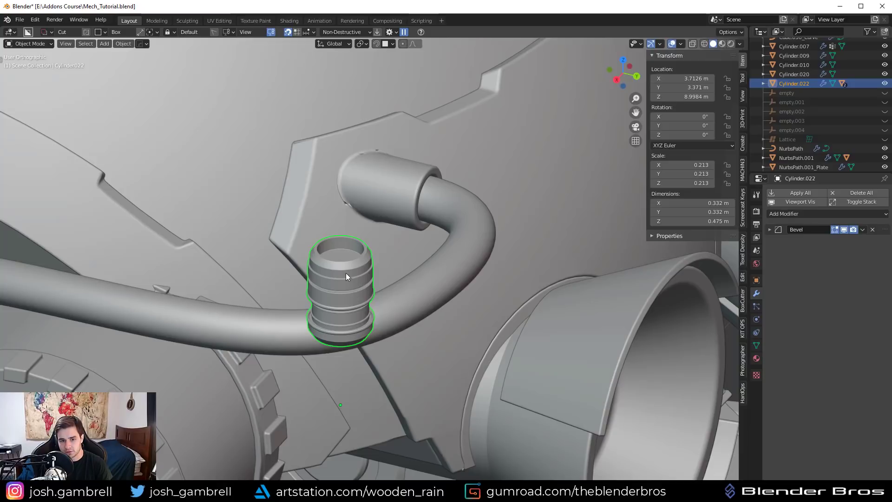
Add the bent hose to the cylinder selection and link the two with the HardOps Curve Modifier operation
shift+click(478, 225)
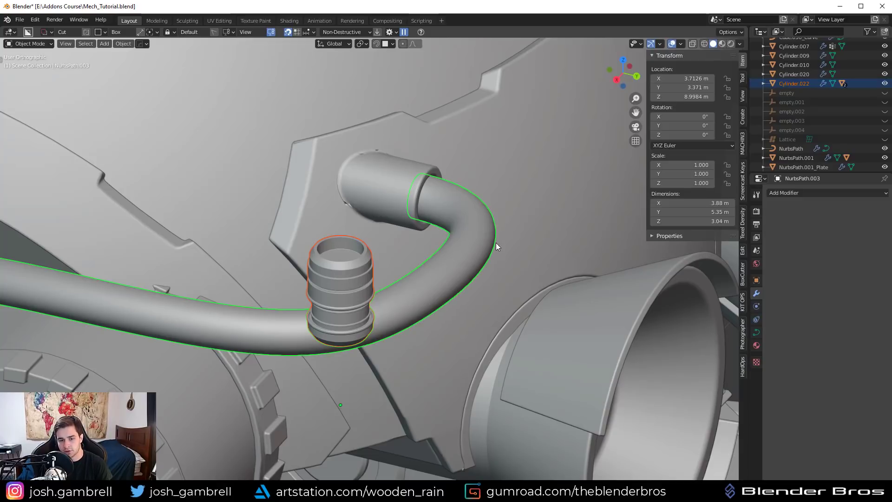
middle_drag(496, 243, 509, 244)
key(q)
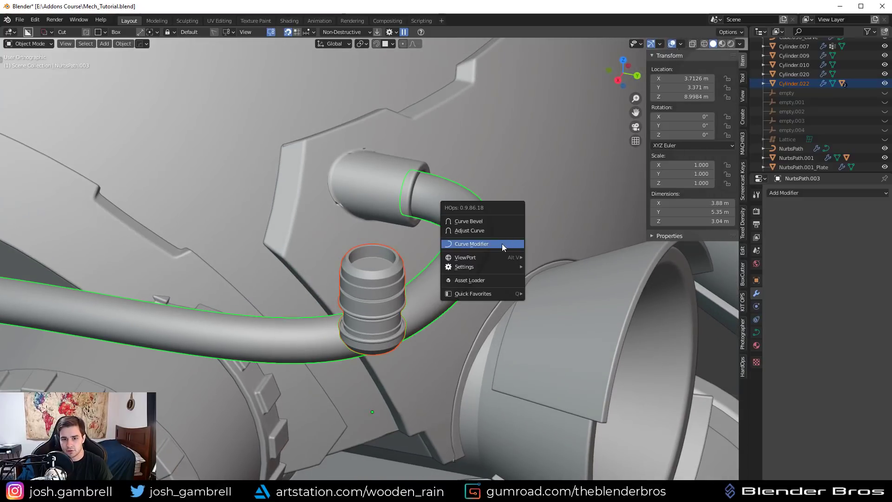
click(502, 244)
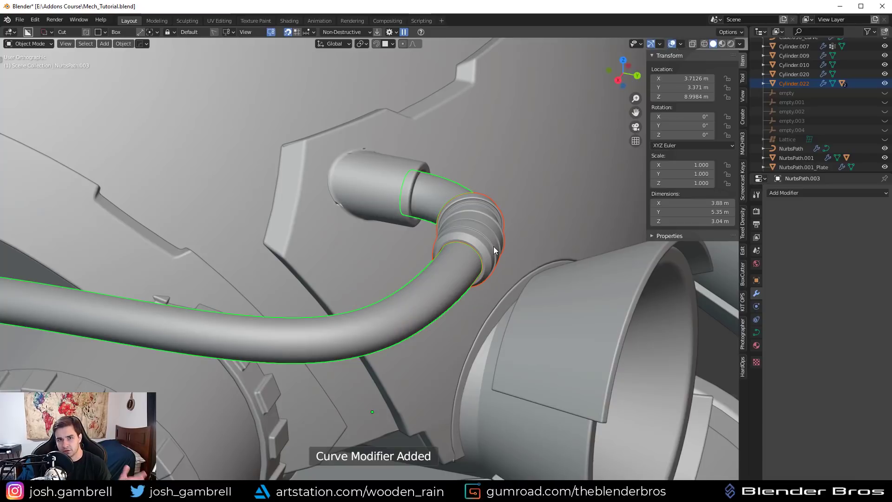
middle_drag(494, 247, 470, 251)
Add a two-copy Array modifier along X to the ribbed cylinder alone, using HardOps
click(471, 251)
middle_drag(553, 211, 445, 252)
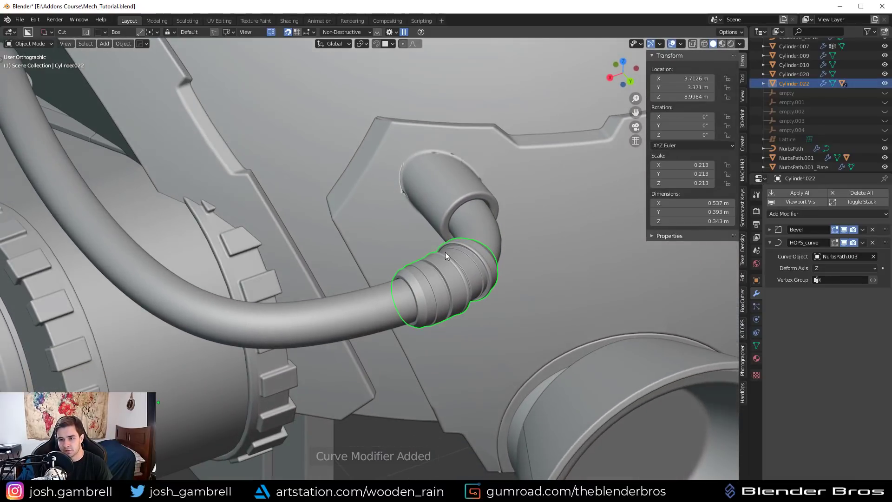
middle_drag(523, 252, 539, 247)
key(q)
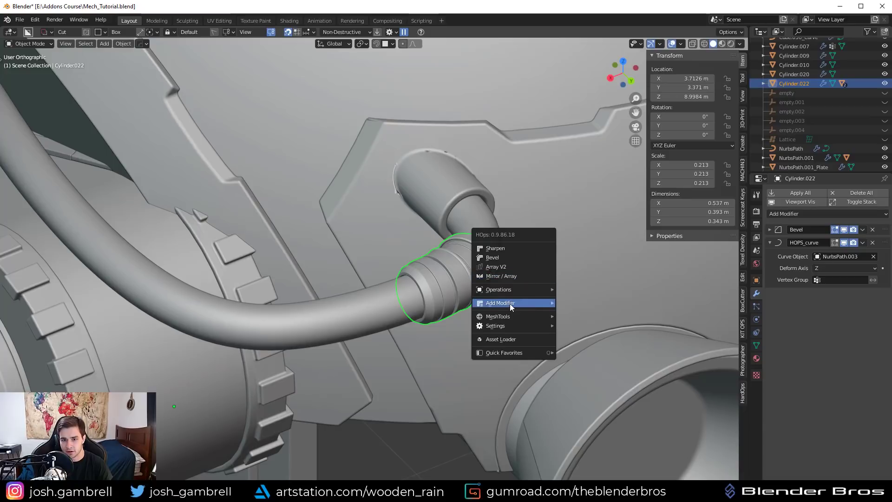
mouse_move(510, 303)
click(588, 323)
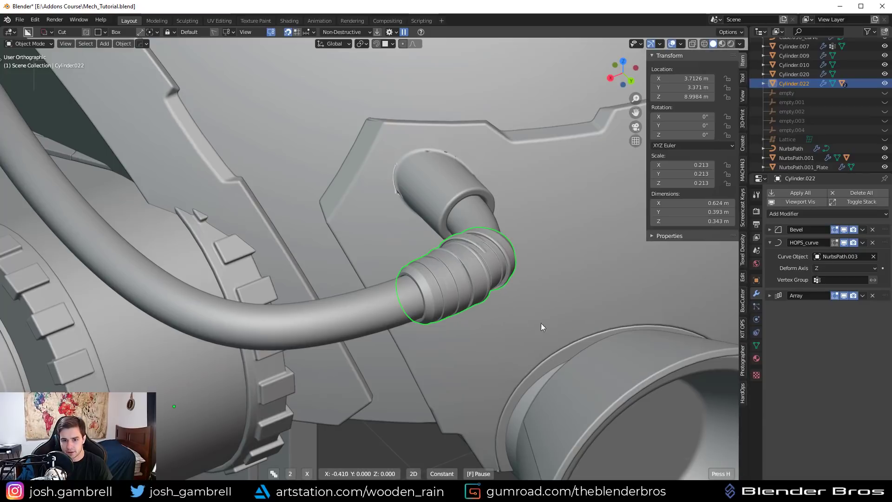
click(190, 280)
Place the Array modifier above the HOPS_curve modifier in the cylinder's stack and expand its settings
drag(885, 300, 883, 239)
middle_drag(445, 283, 451, 282)
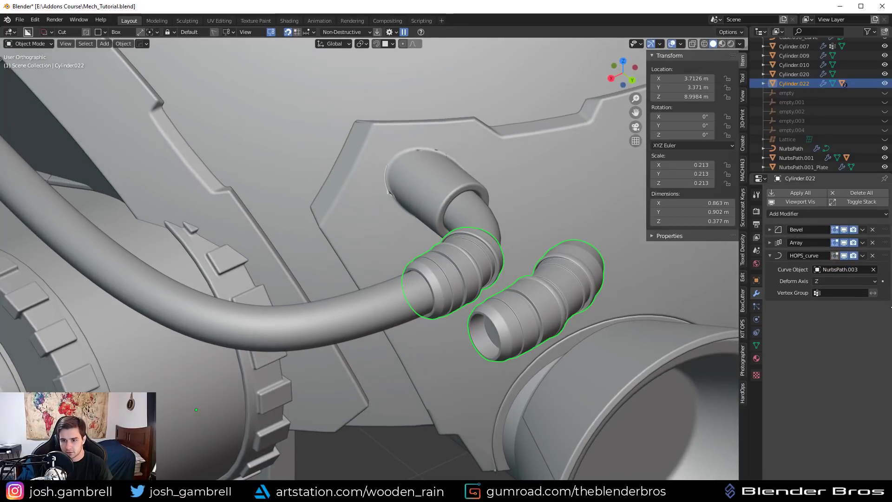
click(781, 247)
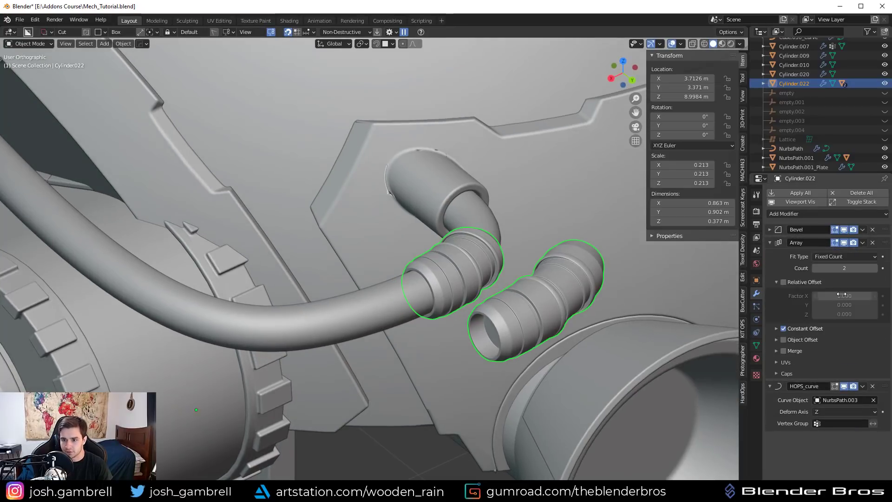
Switch the cylinder's Array from constant to relative offset, with factors of 0 in X and Y and 1 in Z
click(784, 329)
click(784, 282)
click(840, 296)
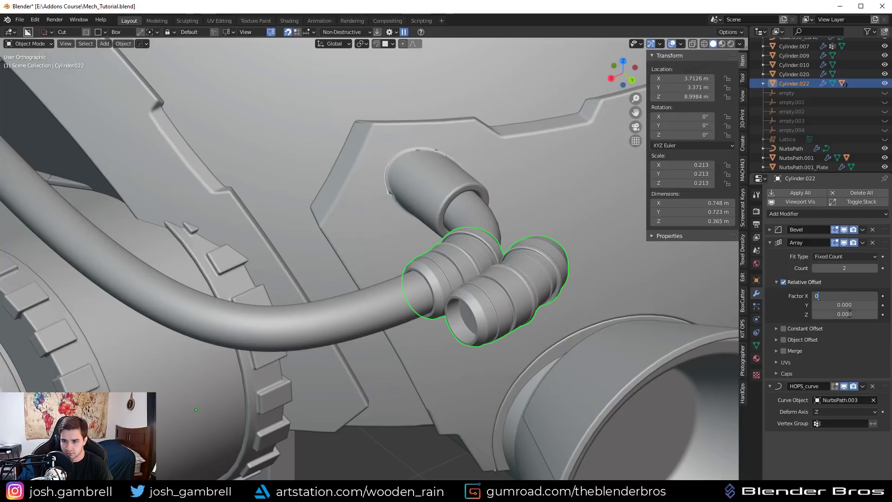
click(850, 314)
key(Return)
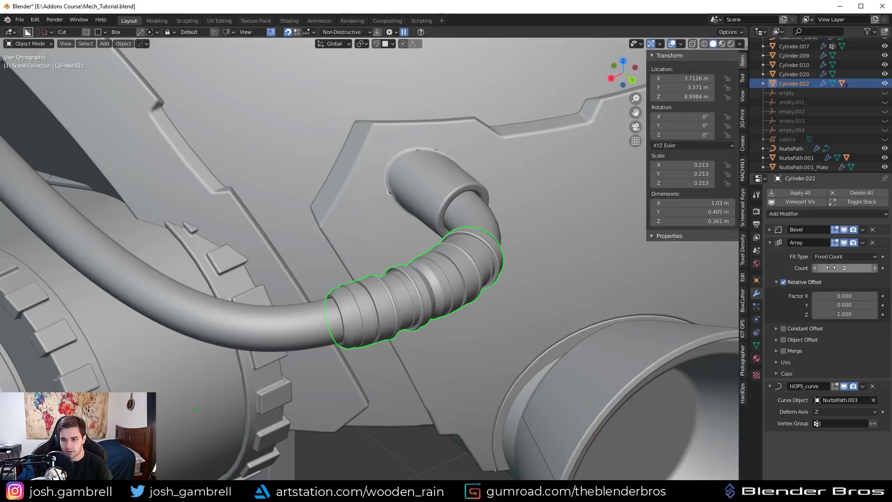
Raise the Array count to 10 so the ribbed segments run along the hose, and deselect everything
mouse_move(834, 268)
mouse_down()
mouse_move(874, 269)
mouse_move(825, 269)
mouse_up()
scroll(331, 247, down, 4)
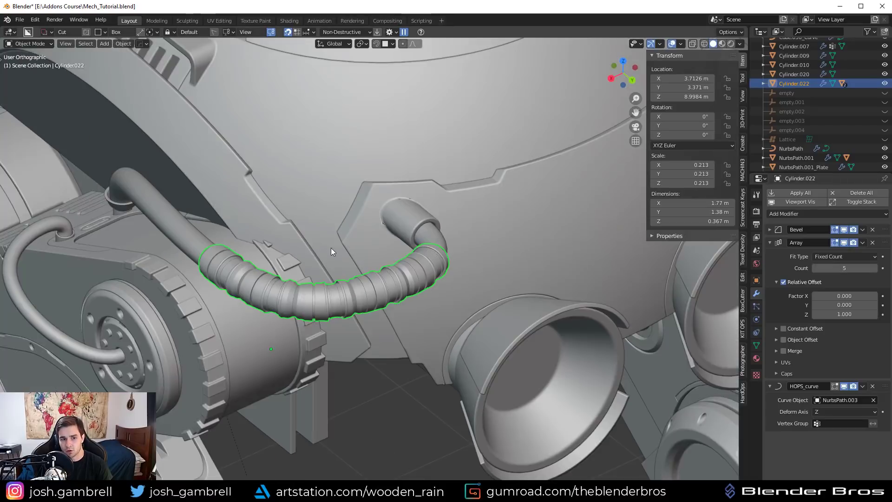
middle_drag(331, 247, 386, 243)
click(875, 268)
click(875, 268)
click(875, 268)
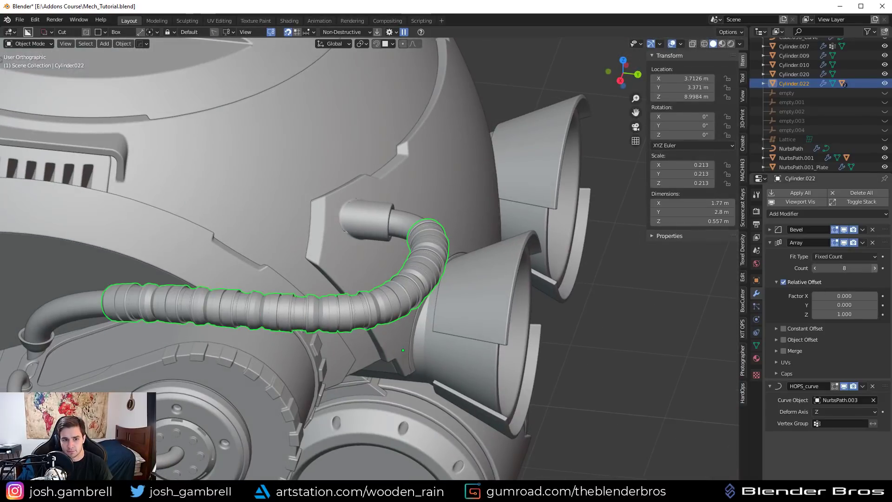
click(875, 268)
click(875, 268)
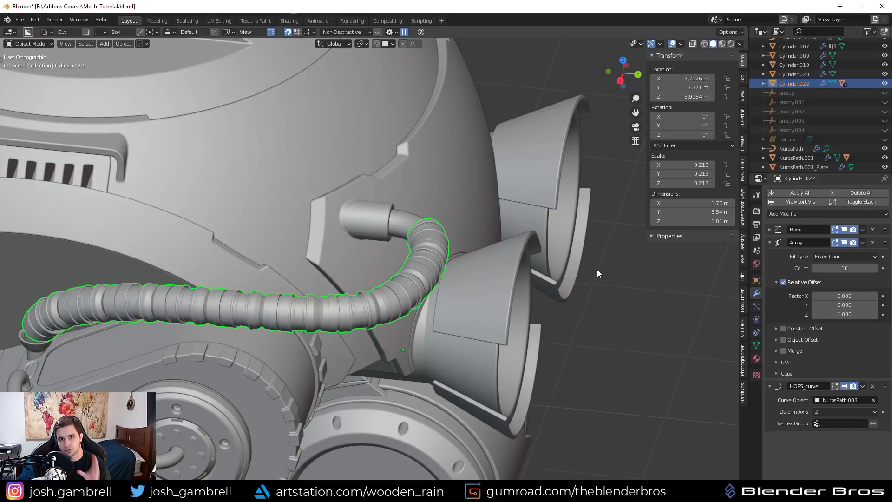
middle_drag(403, 304, 439, 278)
key(alt+a)
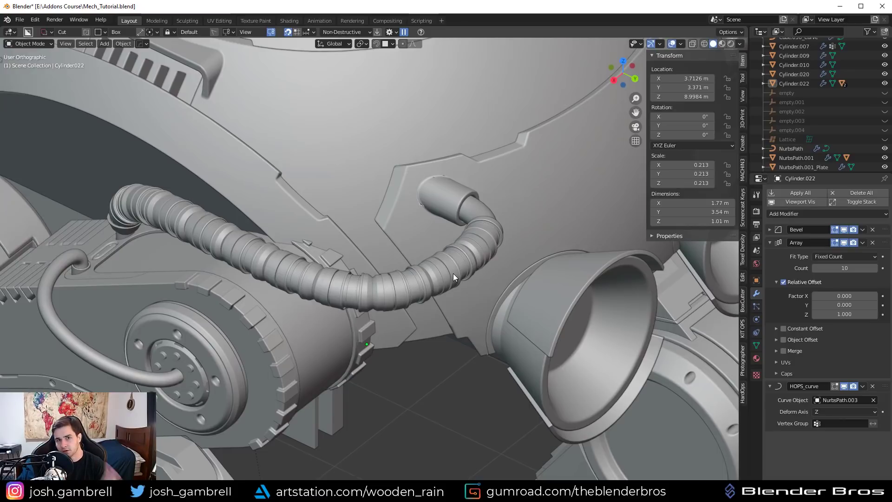